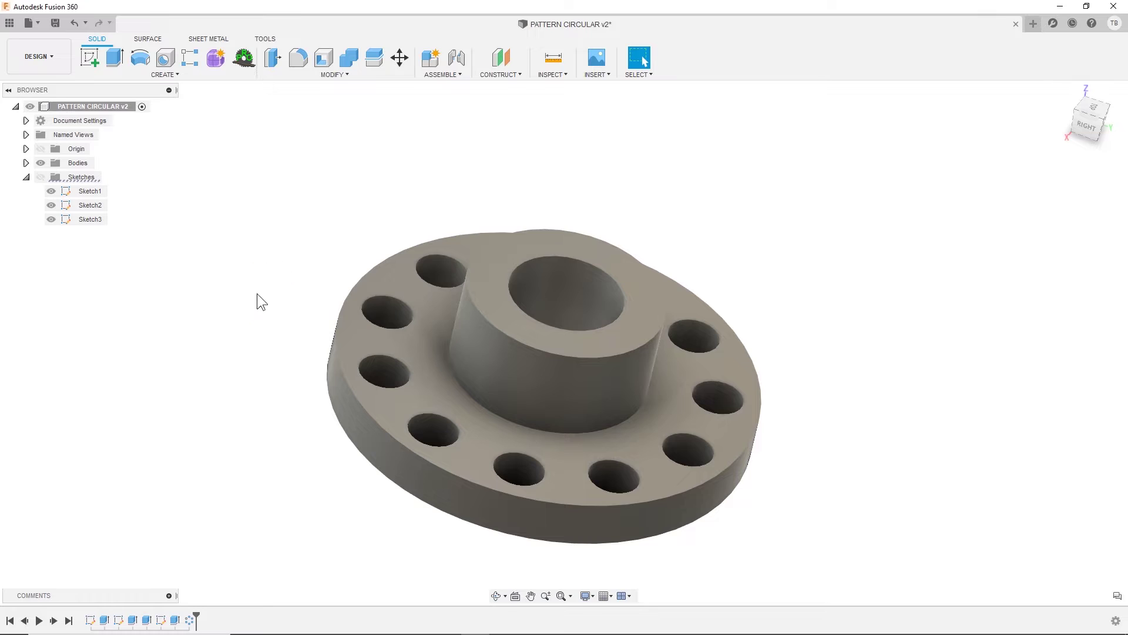
Orbit the flanged part to view its ring of bolt holes from a rotated angle.
{"action": "middle_click_drag", "start_coordinate": [262, 297], "coordinate": [340, 251], "text": "shift"}
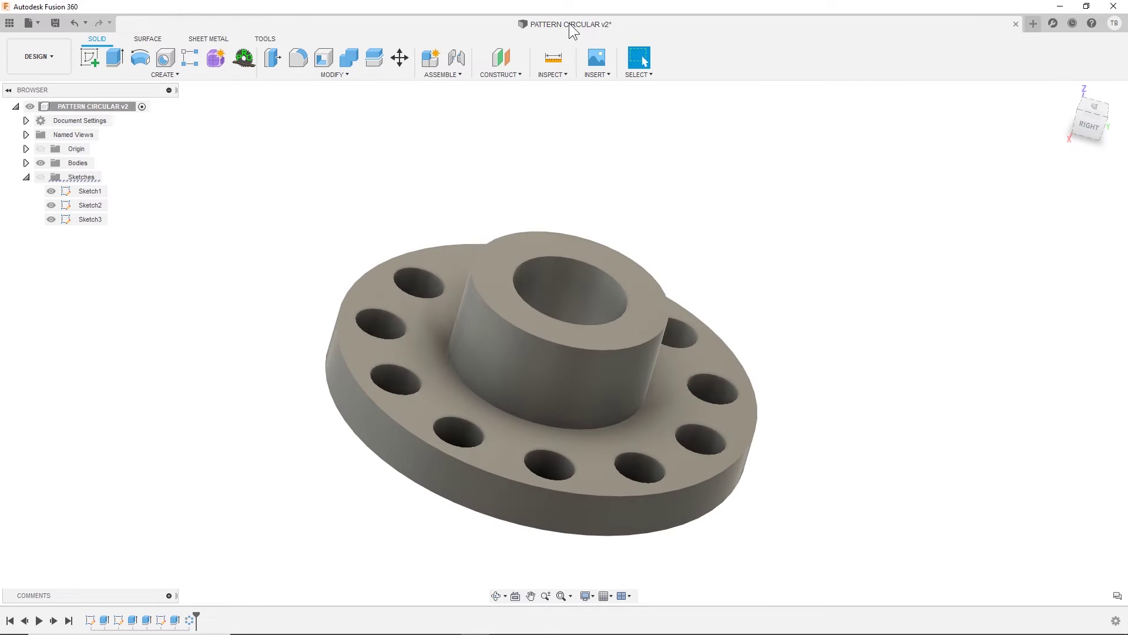
Bring up the File menu's New Drawing options.
{"action": "left_click", "coordinate": [33, 23]}
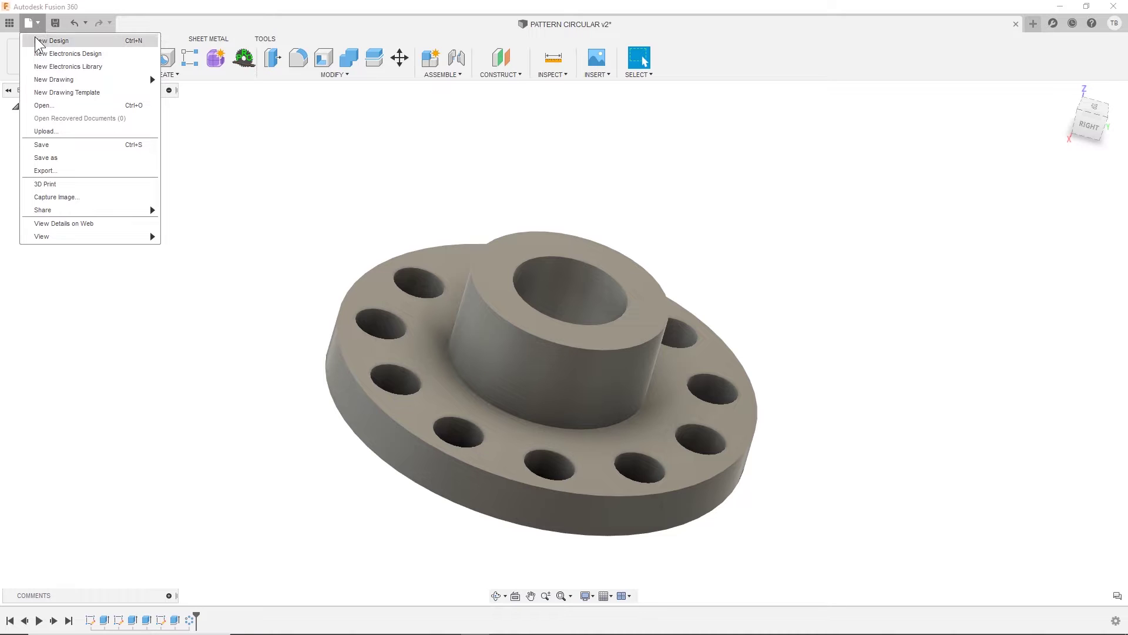
{"action": "mouse_move", "coordinate": [52, 80]}
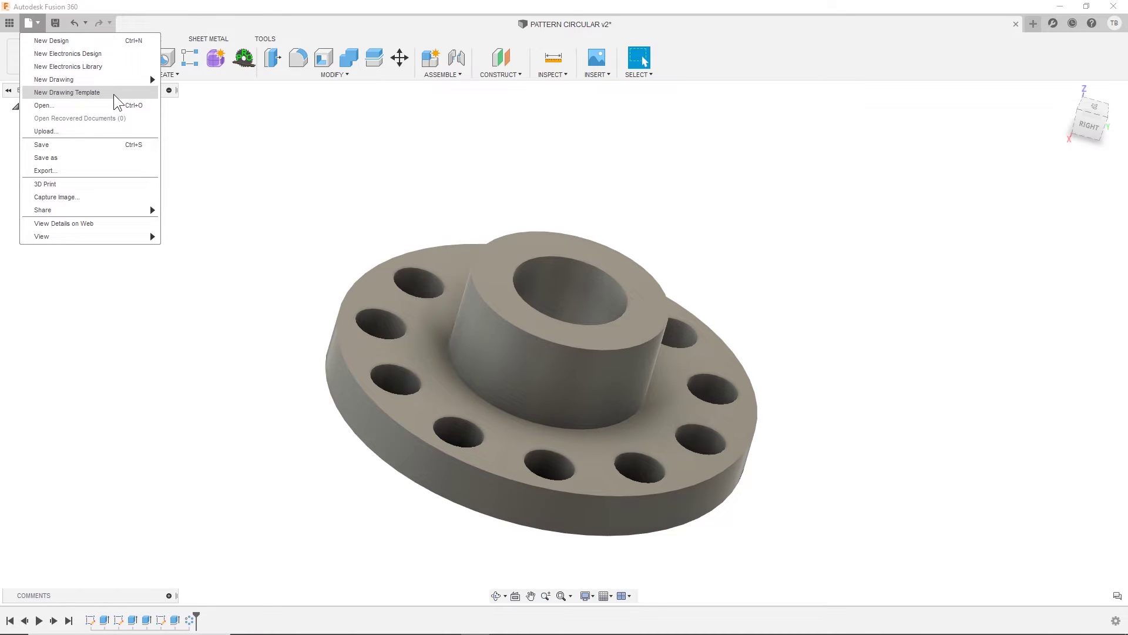
Start a new drawing from the design and review its contents, including Body1.
{"action": "mouse_move", "coordinate": [118, 80]}
{"action": "left_click", "coordinate": [203, 80]}
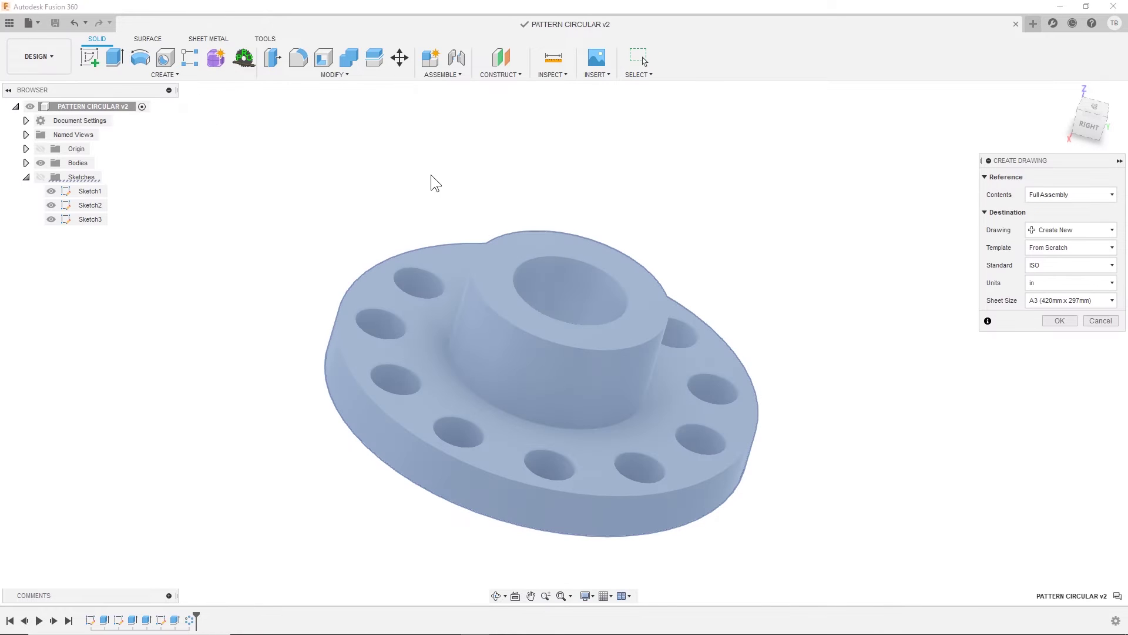
{"action": "left_click", "coordinate": [1096, 196]}
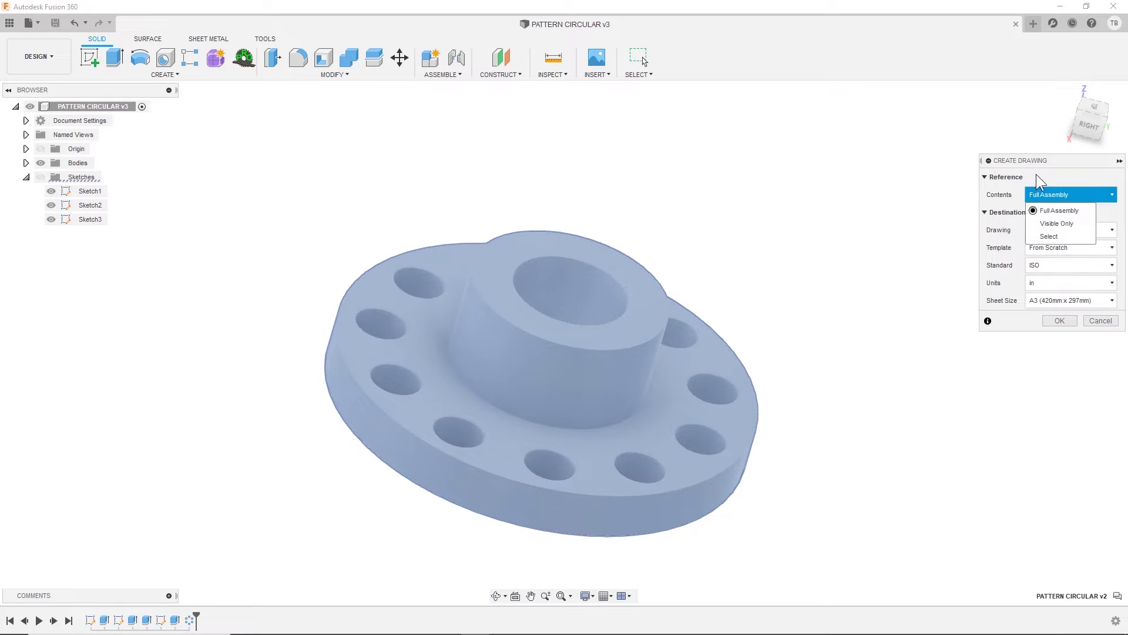
{"action": "left_click", "coordinate": [1011, 177]}
{"action": "left_click", "coordinate": [1011, 177]}
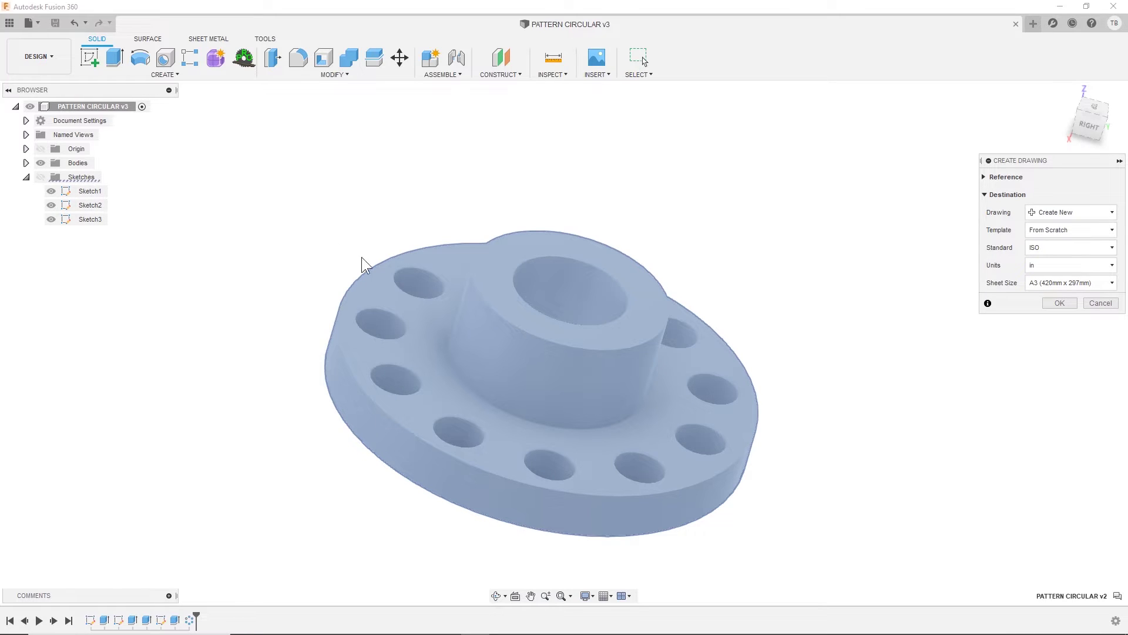
{"action": "left_click", "coordinate": [26, 163]}
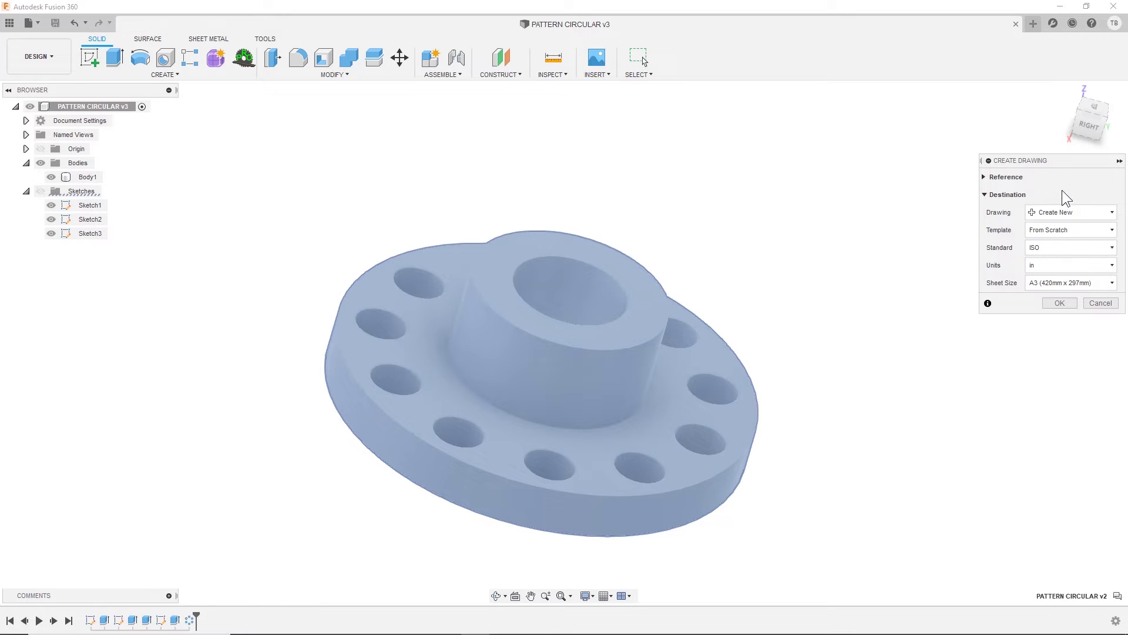
{"action": "left_click", "coordinate": [1046, 177]}
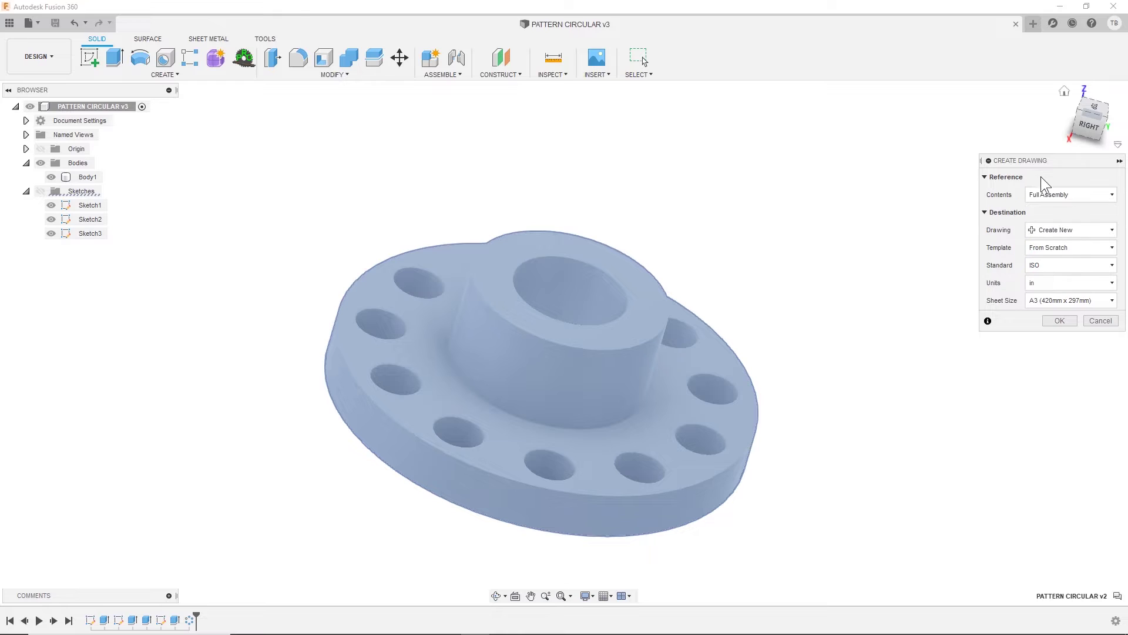
Keep the From Scratch template, switch the standard from ISO to ASME, and keep inch units.
{"action": "left_click", "coordinate": [1043, 248]}
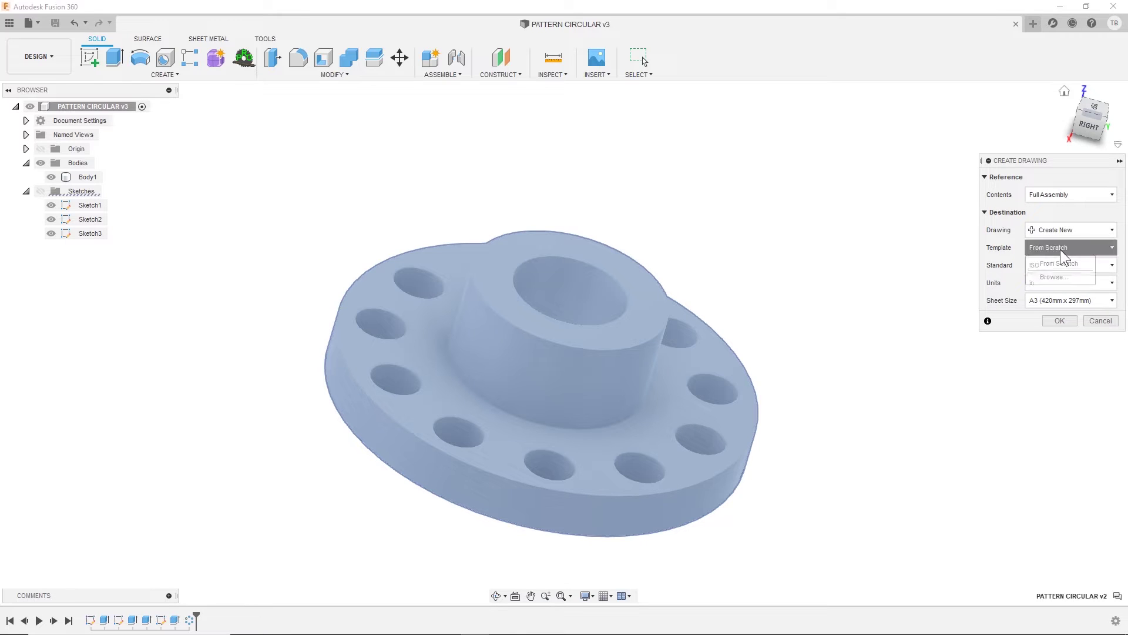
{"action": "left_click", "coordinate": [999, 256]}
{"action": "left_click", "coordinate": [1035, 249]}
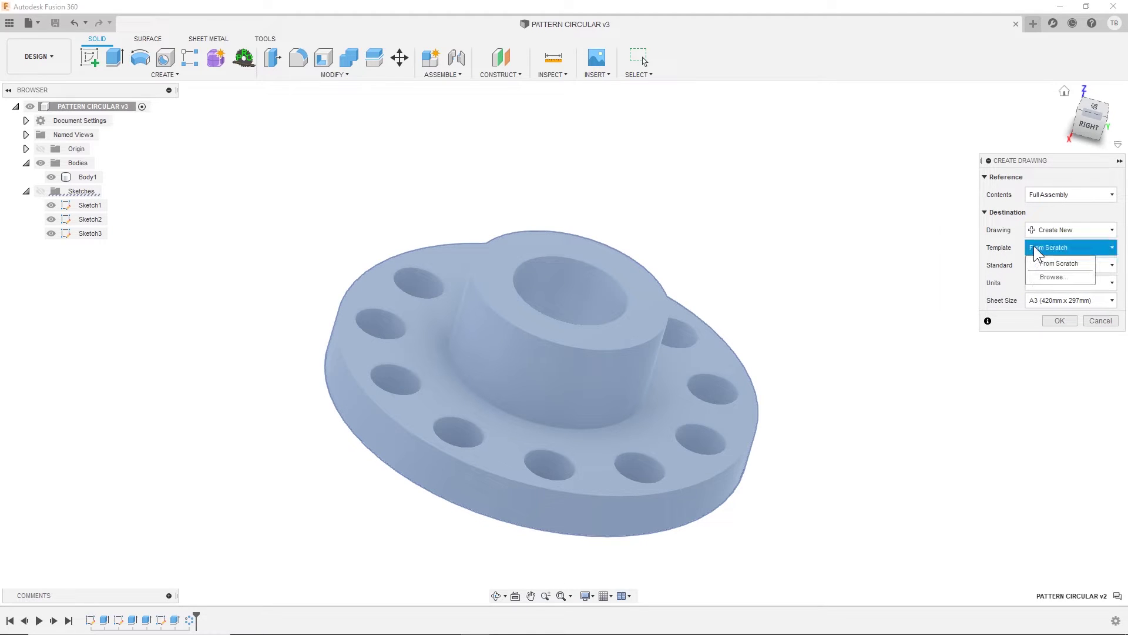
{"action": "left_click", "coordinate": [1020, 256]}
{"action": "left_click", "coordinate": [1041, 265]}
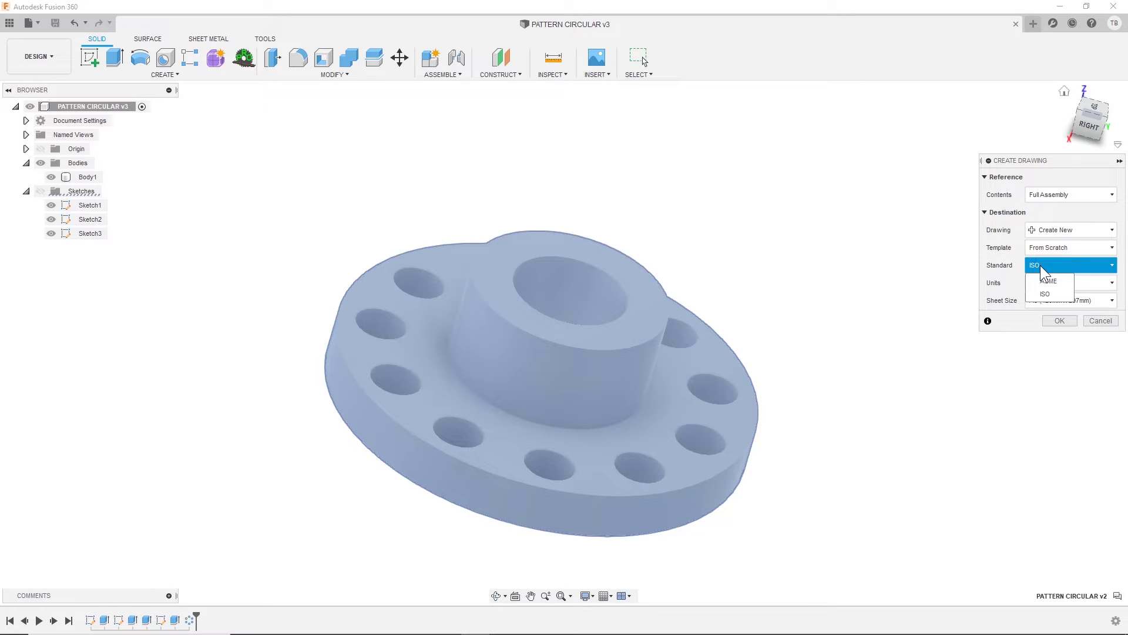
{"action": "left_click", "coordinate": [1048, 281]}
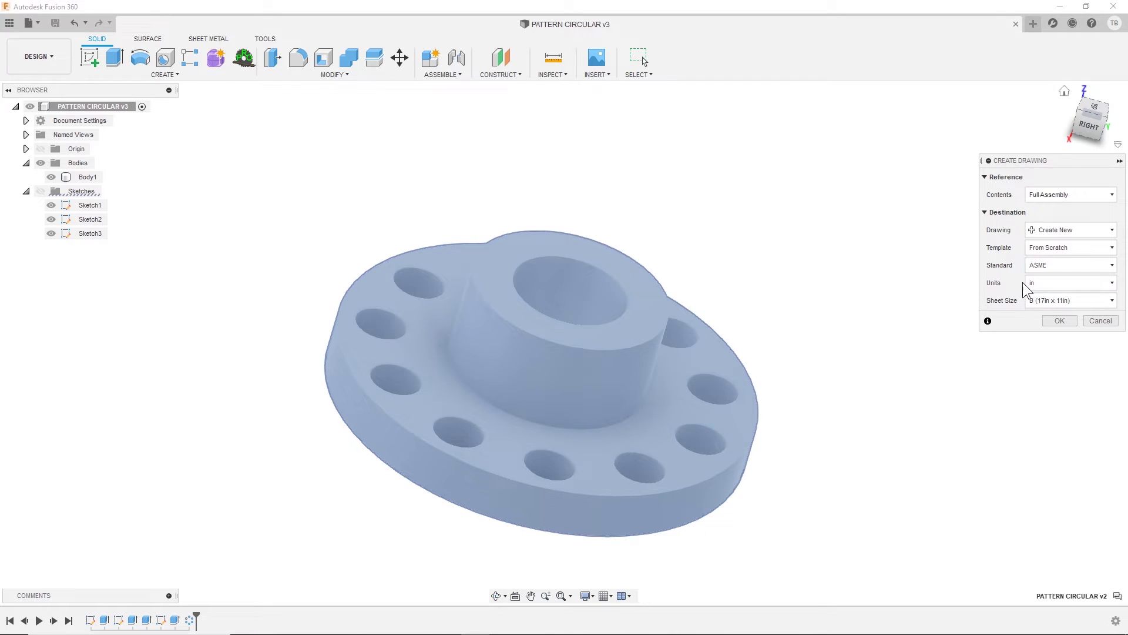
{"action": "left_click", "coordinate": [1041, 285]}
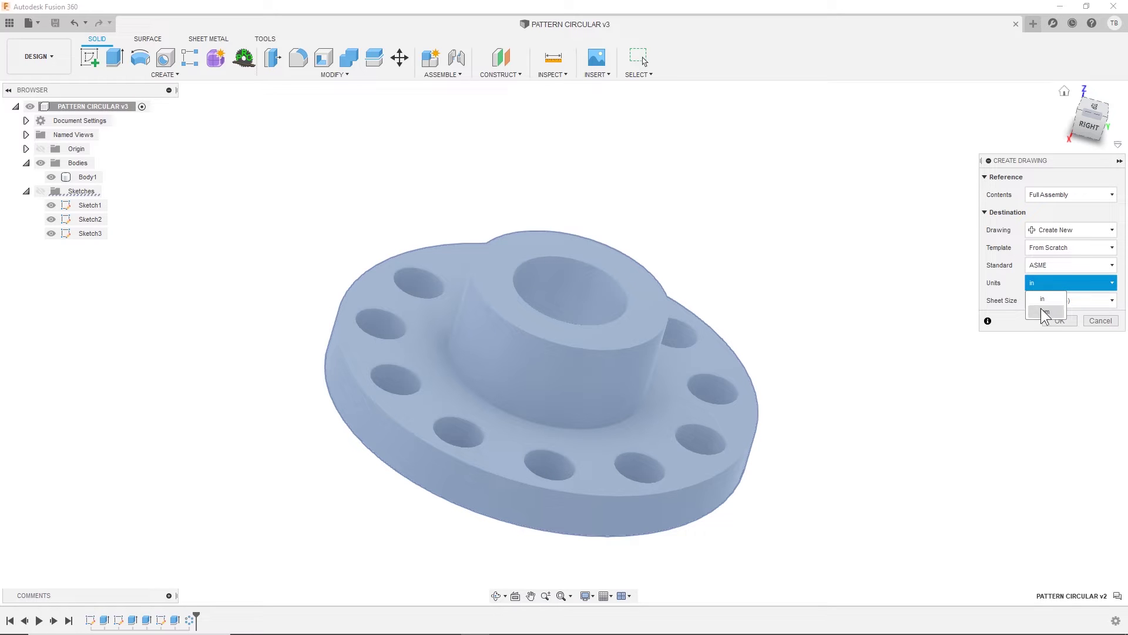
{"action": "left_click", "coordinate": [1043, 299]}
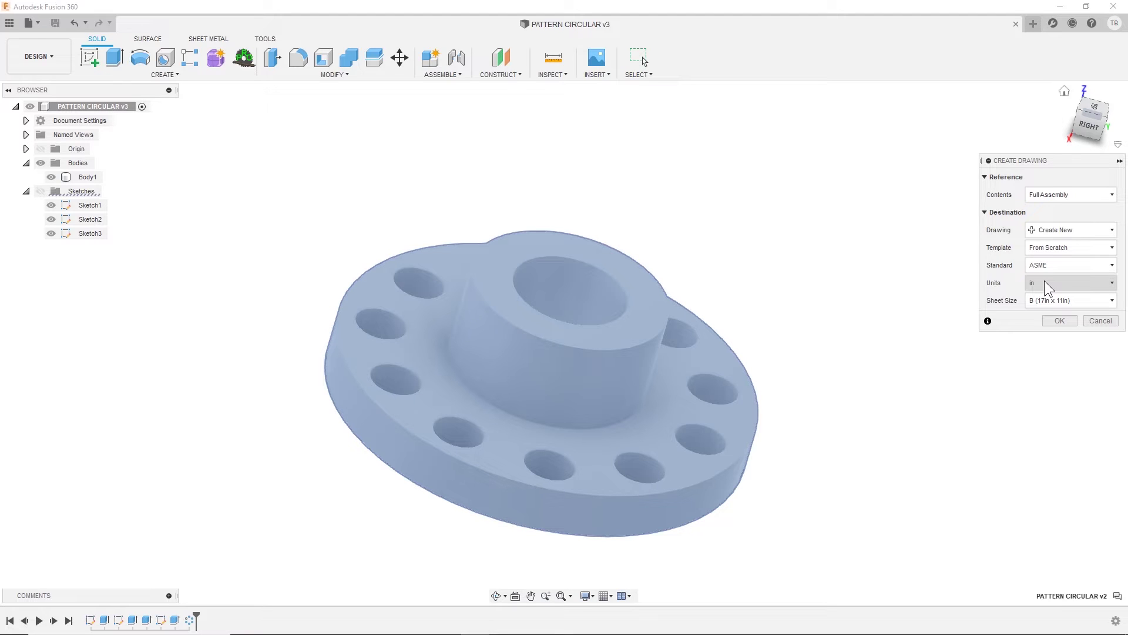
{"action": "left_click", "coordinate": [1045, 283]}
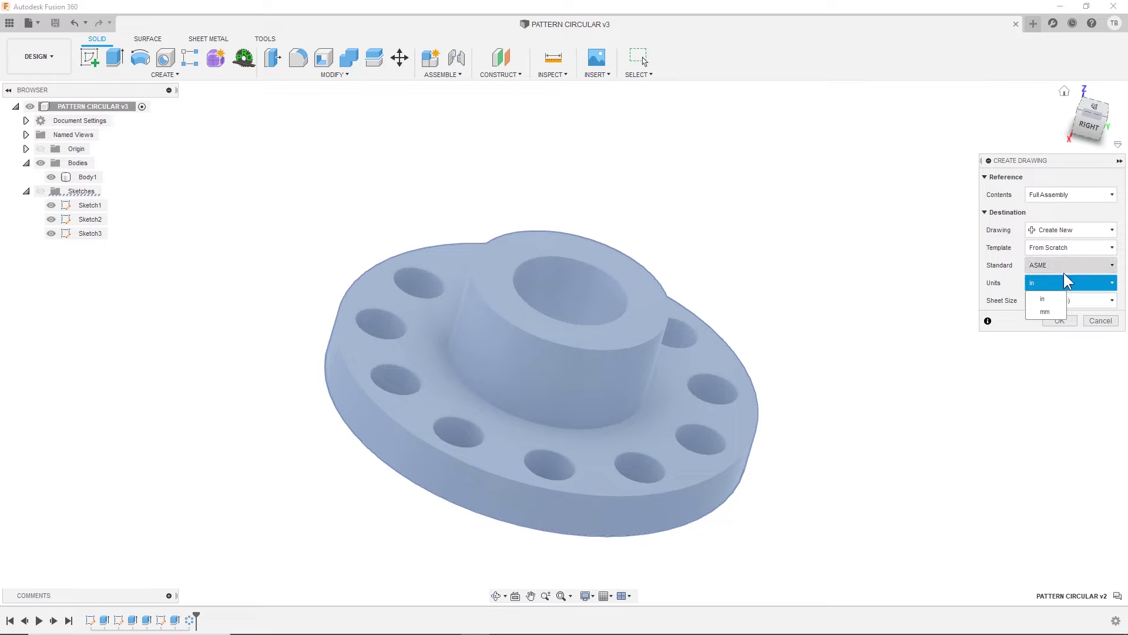
Keep inch units, try sheet size A, settle on B (17in x 11in), and create the drawing.
{"action": "left_click", "coordinate": [1043, 299]}
{"action": "left_click", "coordinate": [1043, 302]}
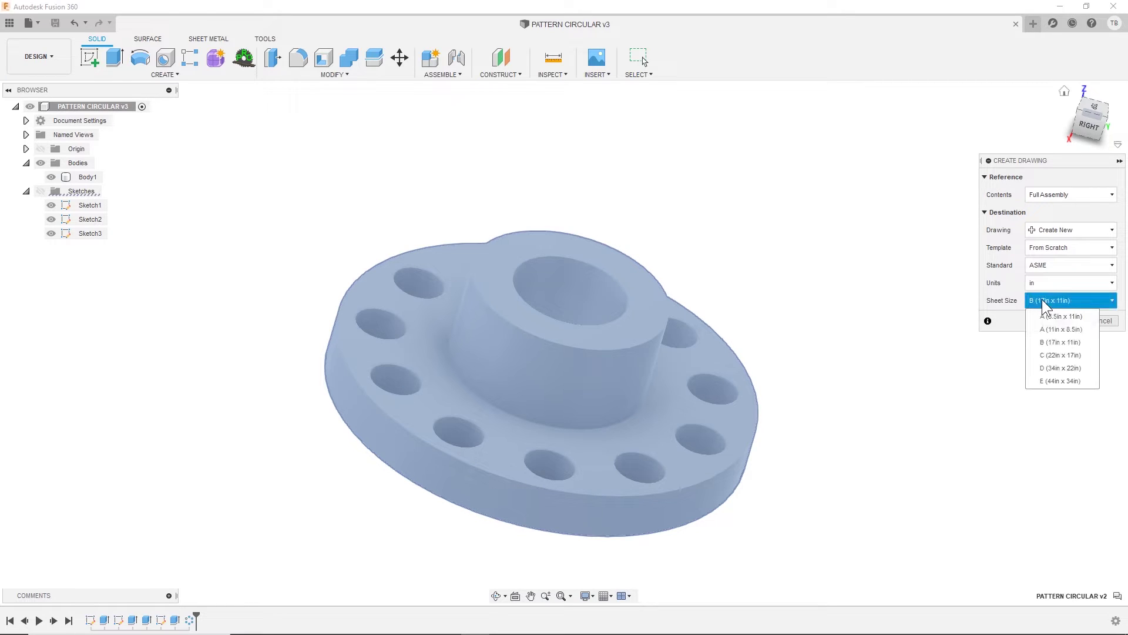
{"action": "left_click", "coordinate": [1049, 316]}
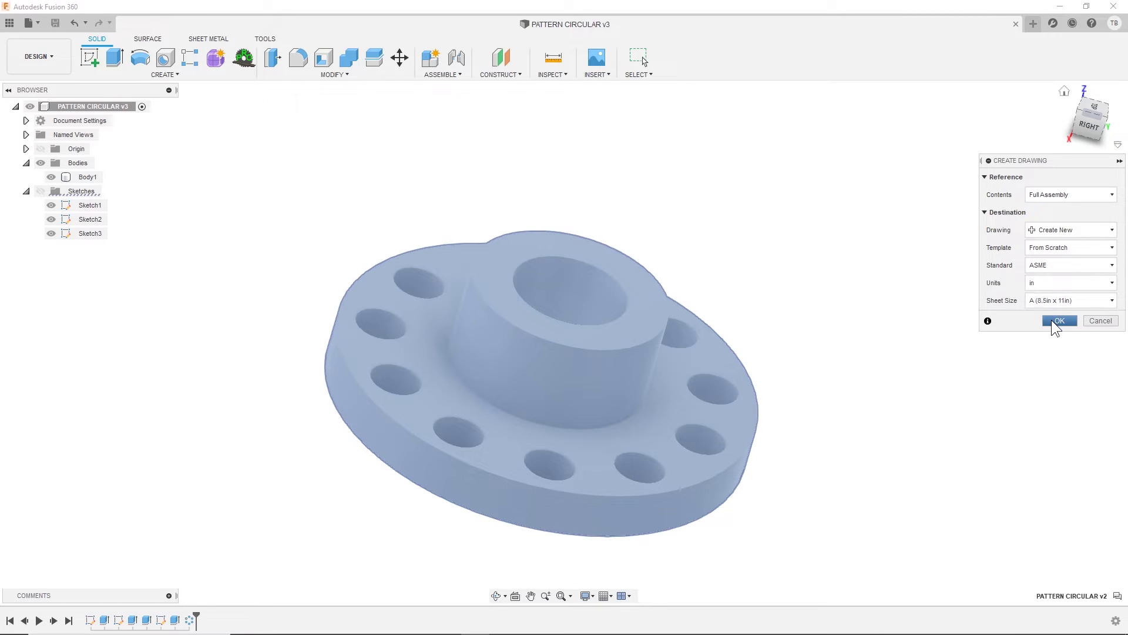
{"action": "left_click", "coordinate": [1057, 301]}
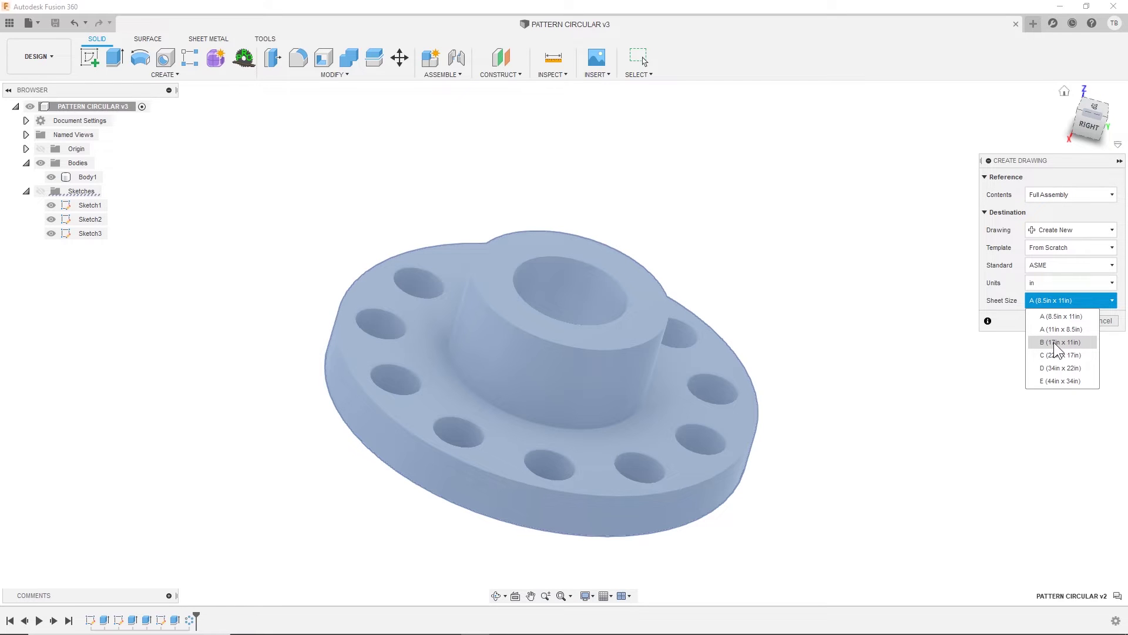
{"action": "left_click", "coordinate": [1056, 344]}
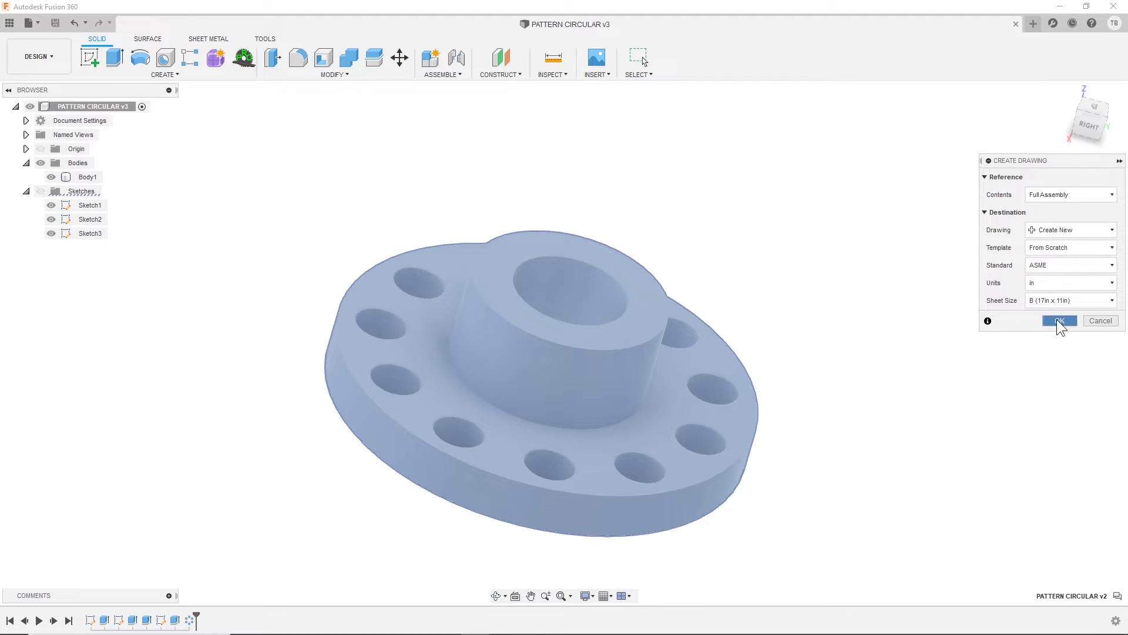
{"action": "left_click", "coordinate": [1058, 322]}
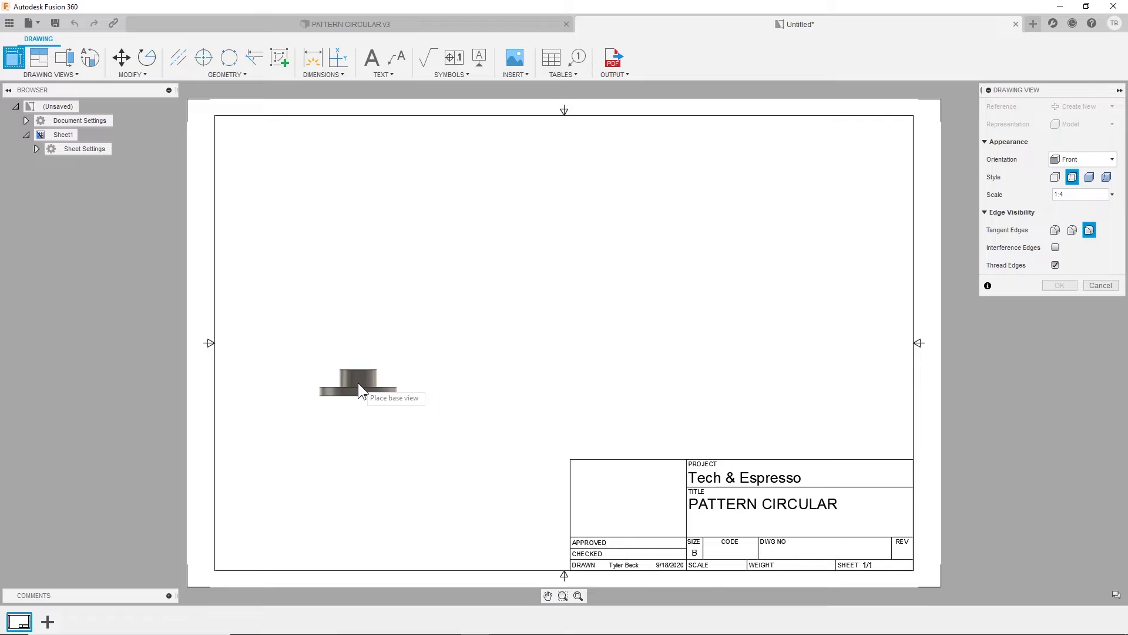
Place the base view left of centre, trying Top orientation before returning to Front.
{"action": "left_click", "coordinate": [358, 382]}
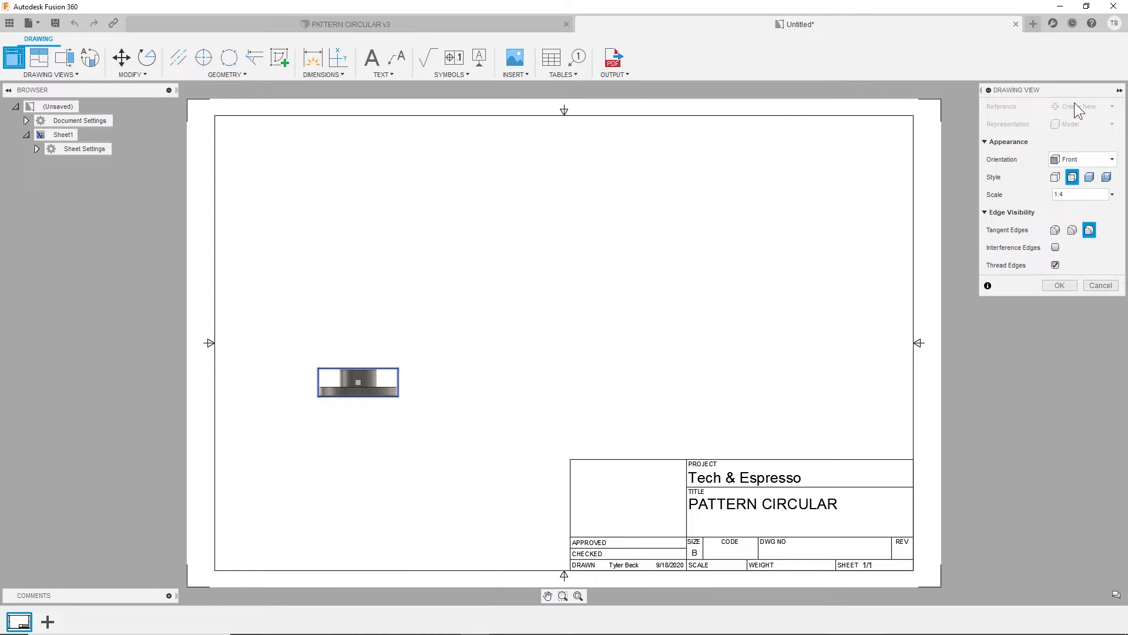
{"action": "left_click", "coordinate": [1062, 157]}
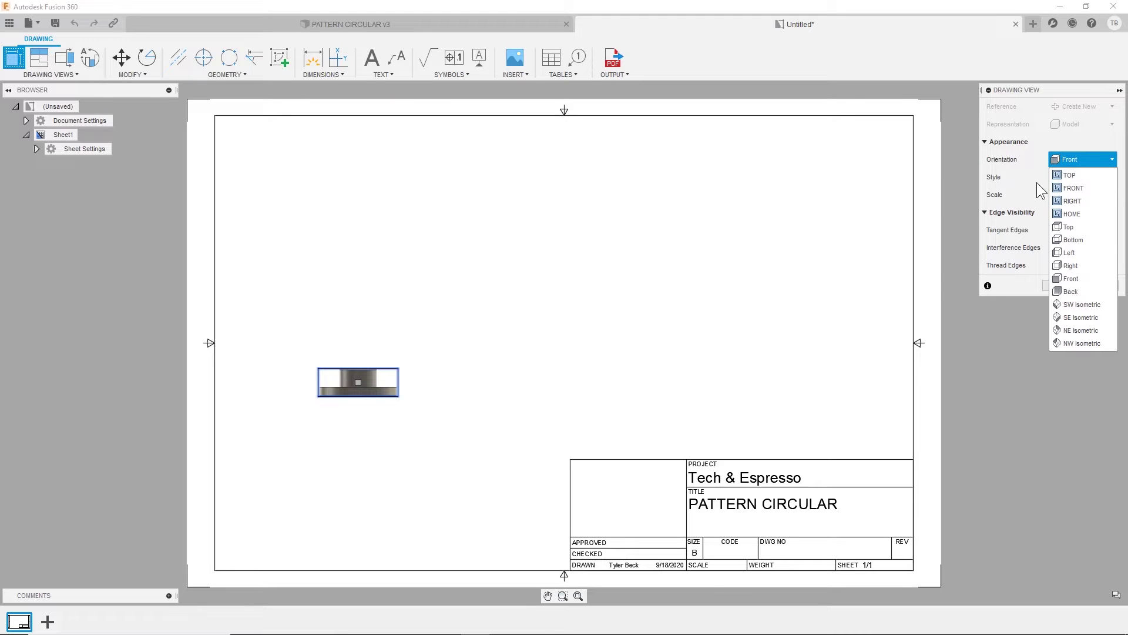
{"action": "left_click", "coordinate": [1065, 226]}
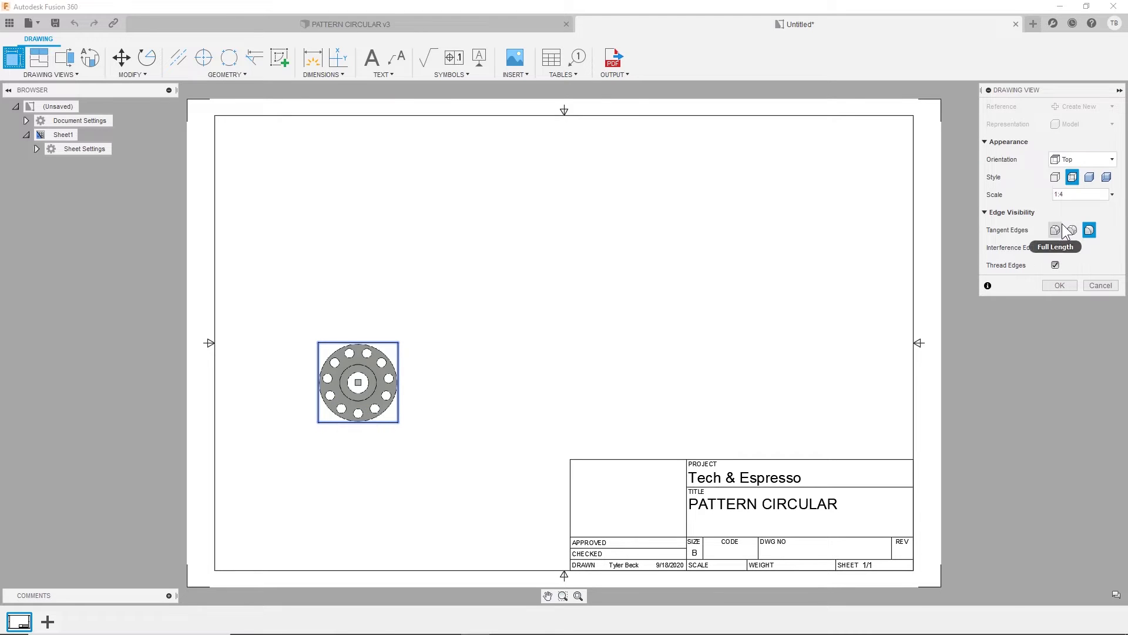
{"action": "left_click", "coordinate": [1084, 160]}
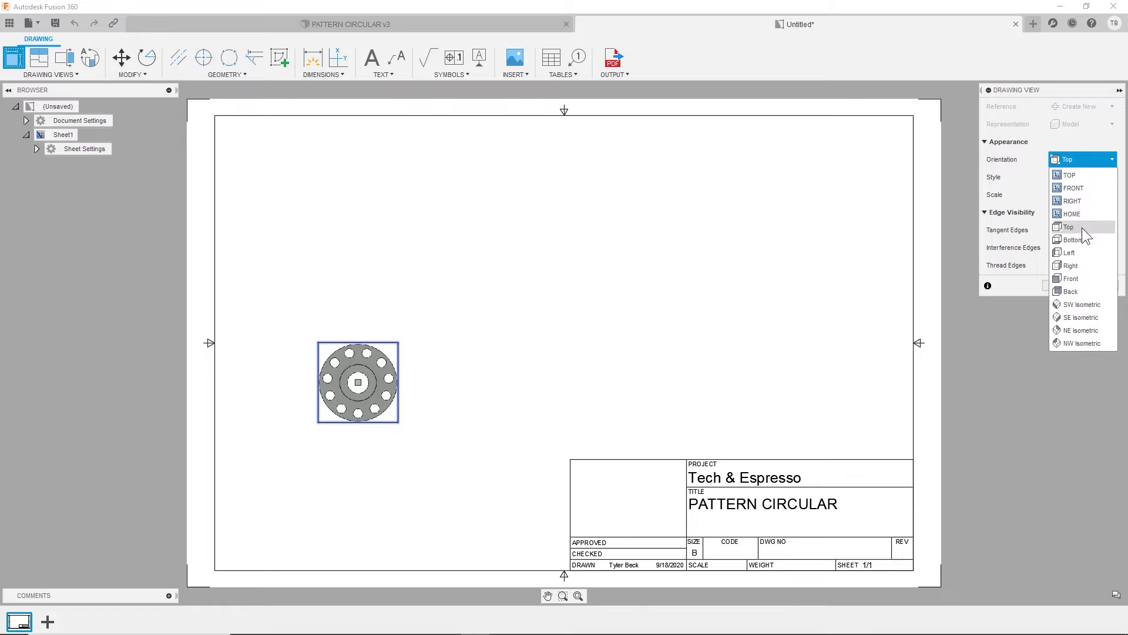
{"action": "left_click", "coordinate": [1077, 189]}
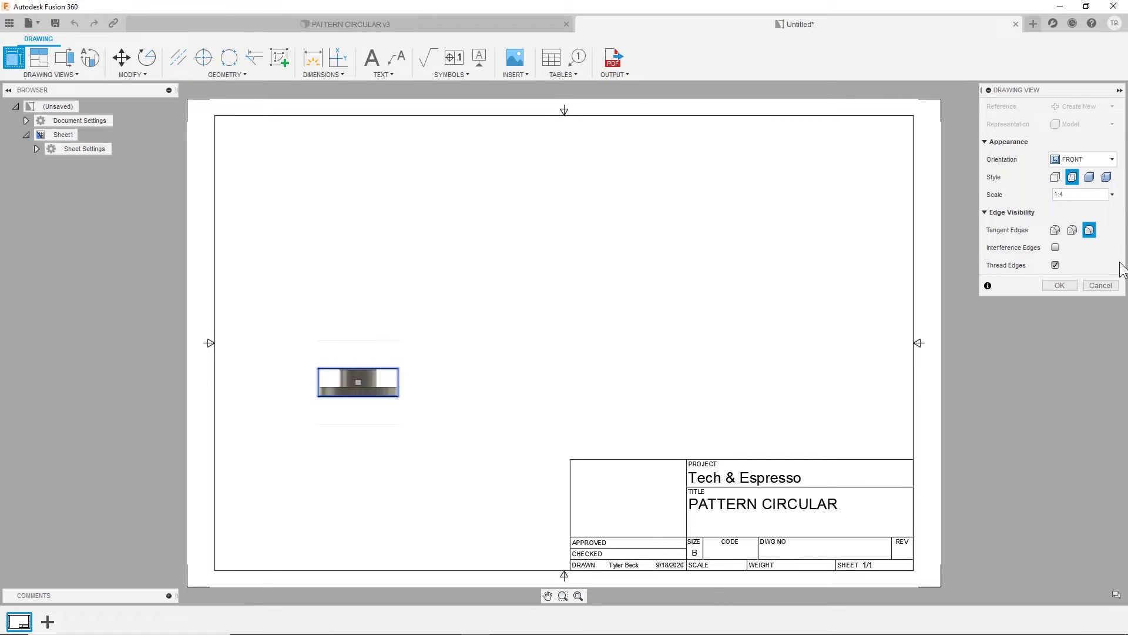
Try the base view's edge and shading styles and set its scale to 1:2.
{"action": "left_click", "coordinate": [1056, 178]}
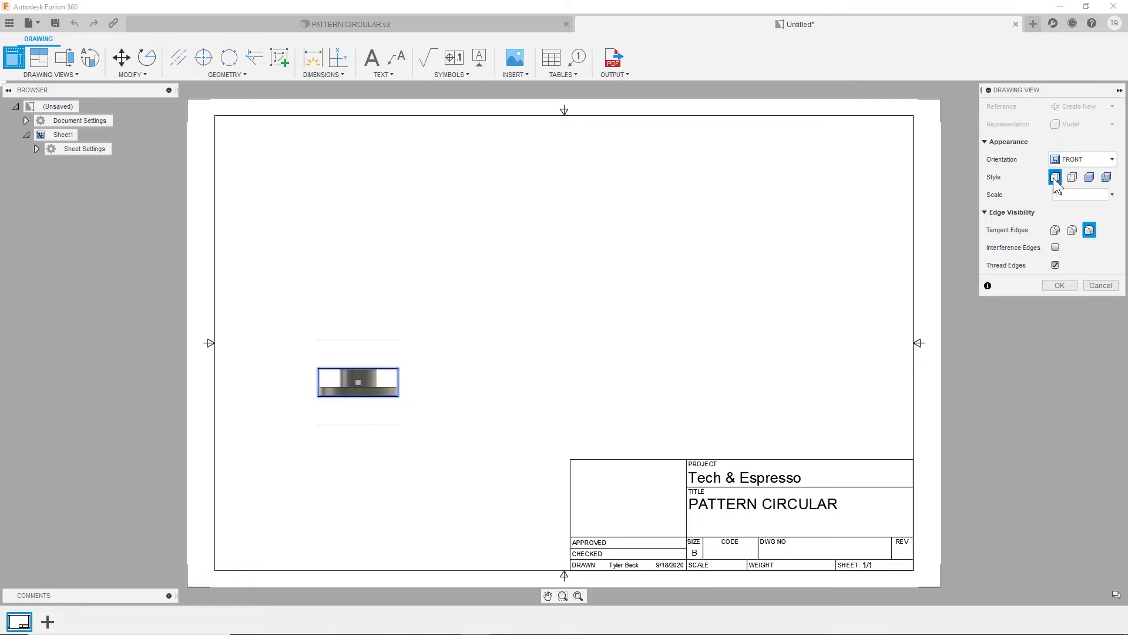
{"action": "left_click", "coordinate": [1088, 178]}
{"action": "left_click", "coordinate": [1054, 175]}
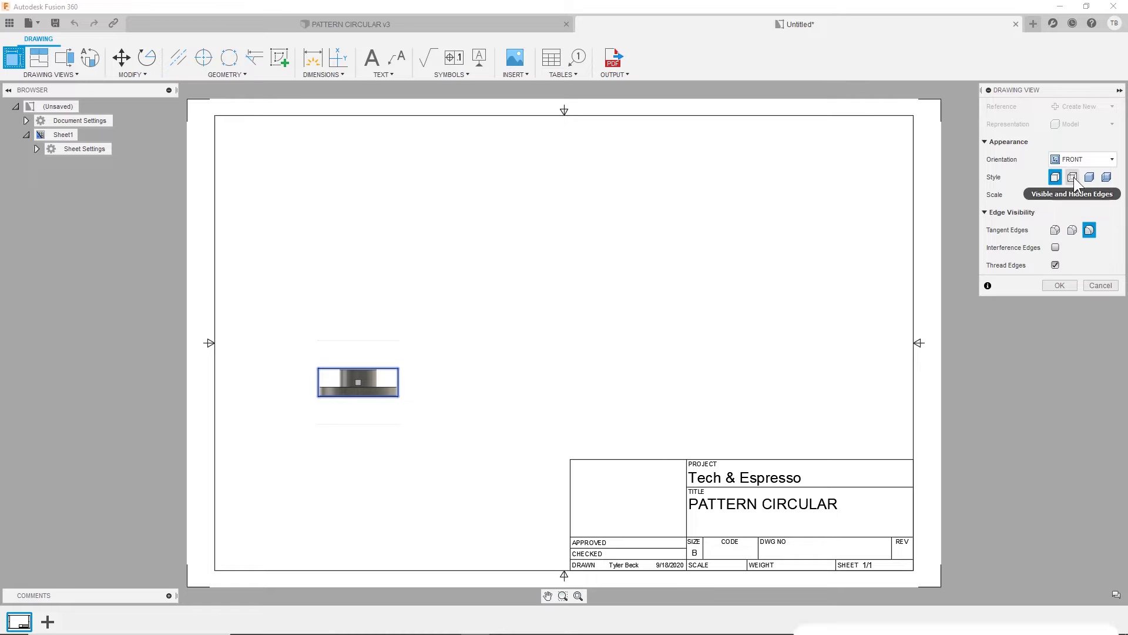
{"action": "left_click", "coordinate": [1089, 177]}
{"action": "left_click", "coordinate": [1107, 177]}
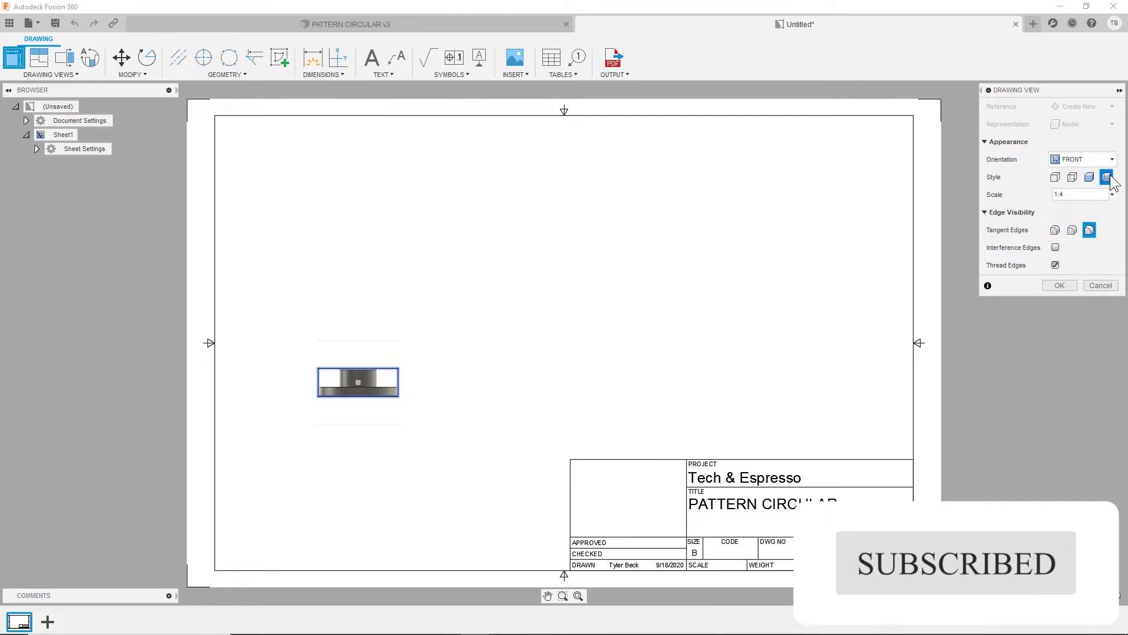
{"action": "left_click", "coordinate": [1079, 194]}
{"action": "type", "text": "1:2"}
{"action": "key", "text": "Return"}
Set the base view's tangent edges to Full Length.
{"action": "left_click", "coordinate": [1046, 210]}
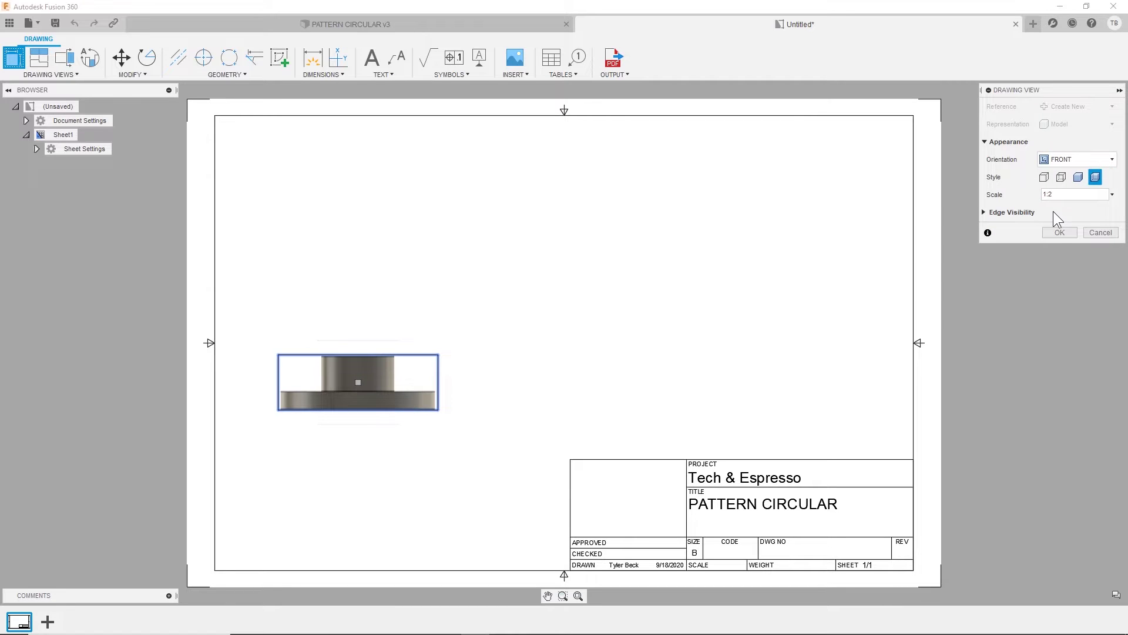
{"action": "left_click", "coordinate": [1006, 210]}
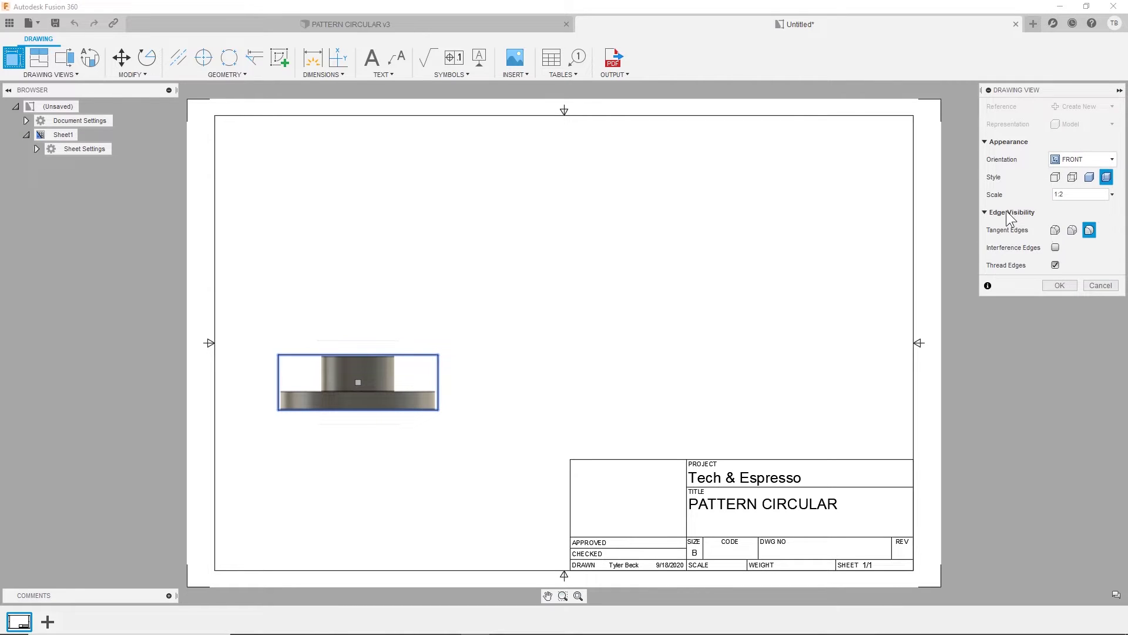
{"action": "left_click", "coordinate": [1055, 231]}
{"action": "left_click", "coordinate": [1088, 229]}
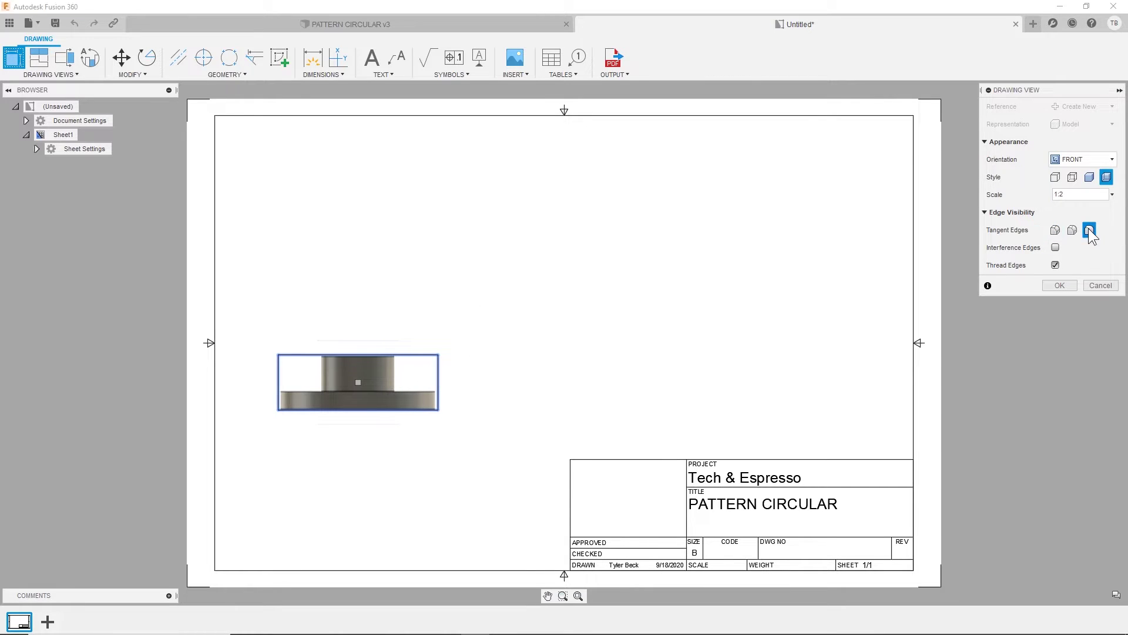
{"action": "left_click", "coordinate": [1056, 230]}
Create the front base view, select it, and bring up the save prompt.
{"action": "left_click", "coordinate": [1055, 286]}
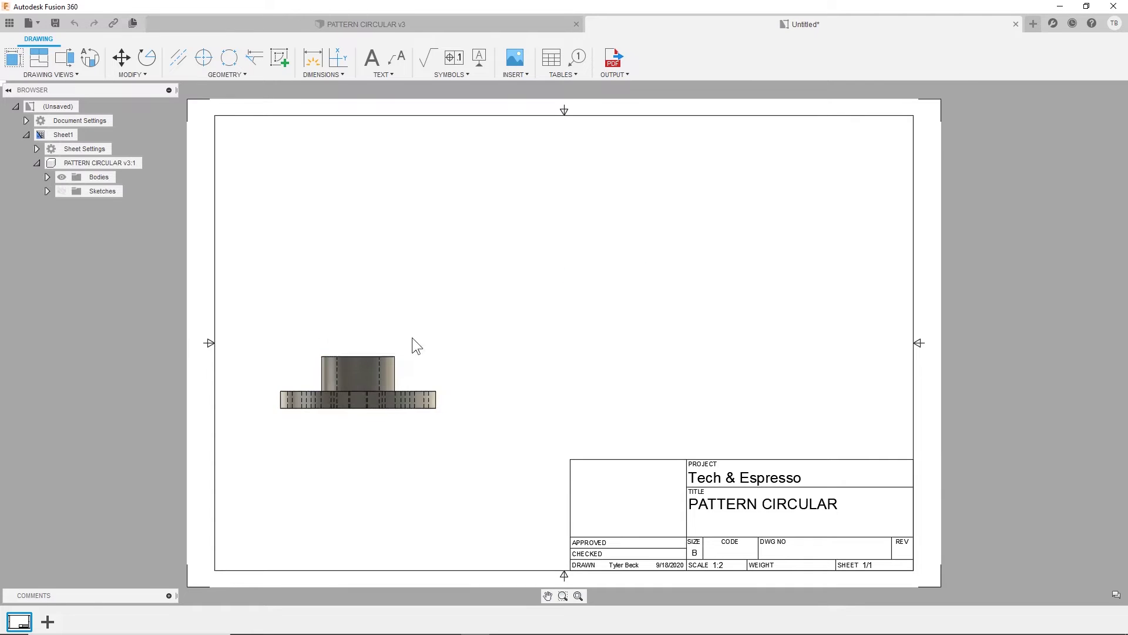
{"action": "scroll", "coordinate": [325, 408], "scroll_direction": "down", "scroll_amount": 1}
{"action": "scroll", "coordinate": [324, 411], "scroll_direction": "up", "scroll_amount": 1}
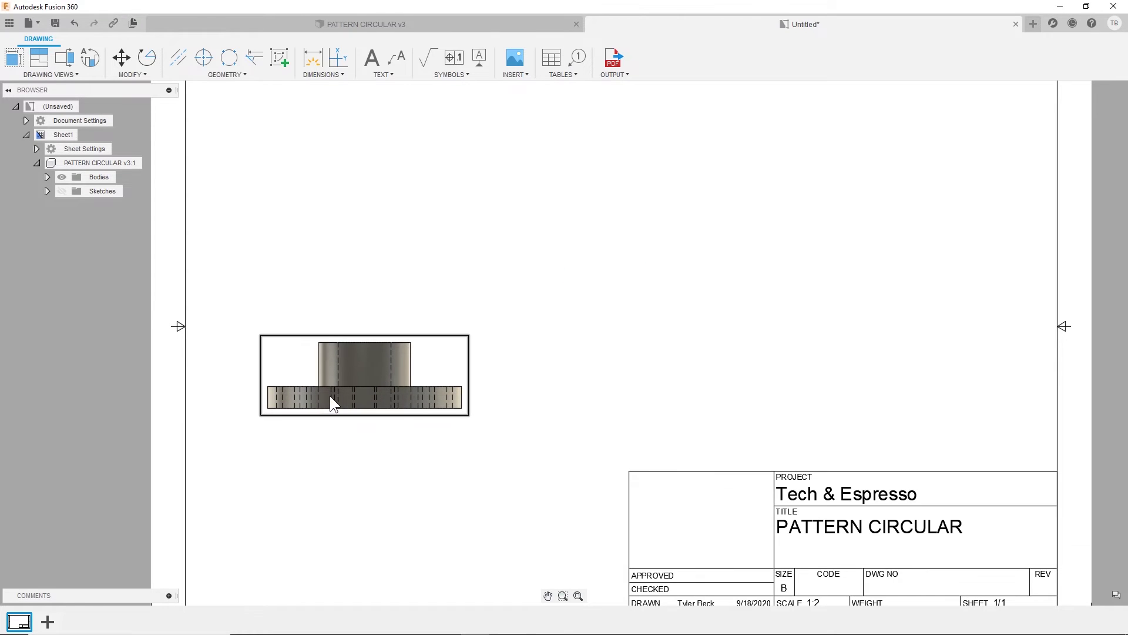
{"action": "left_click", "coordinate": [396, 362]}
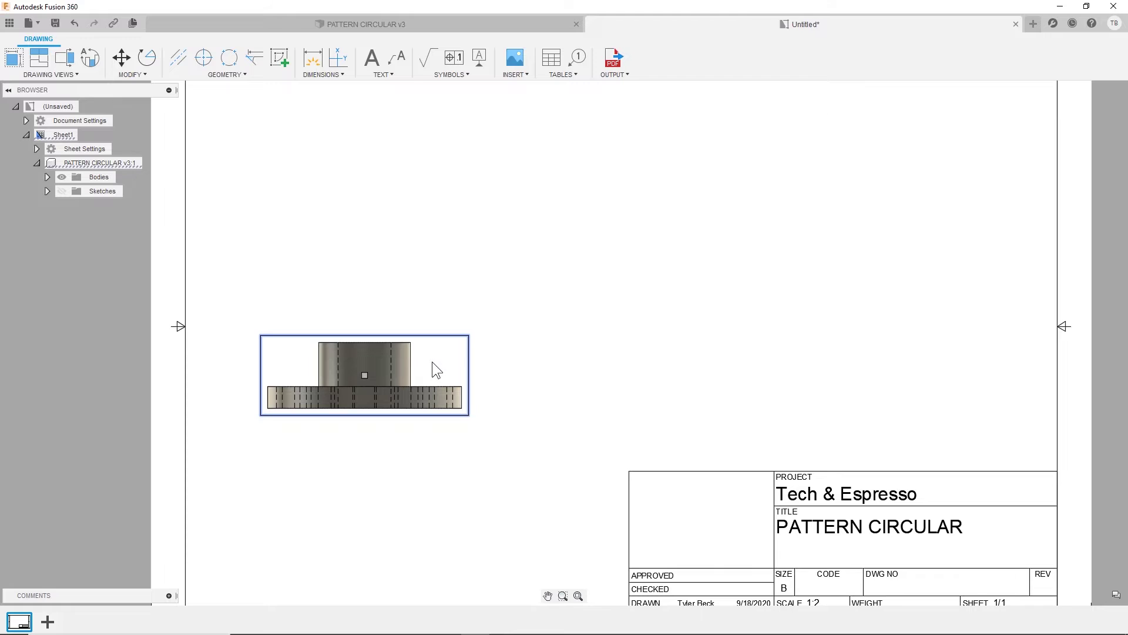
{"action": "scroll", "coordinate": [473, 390], "scroll_direction": "down", "scroll_amount": 1}
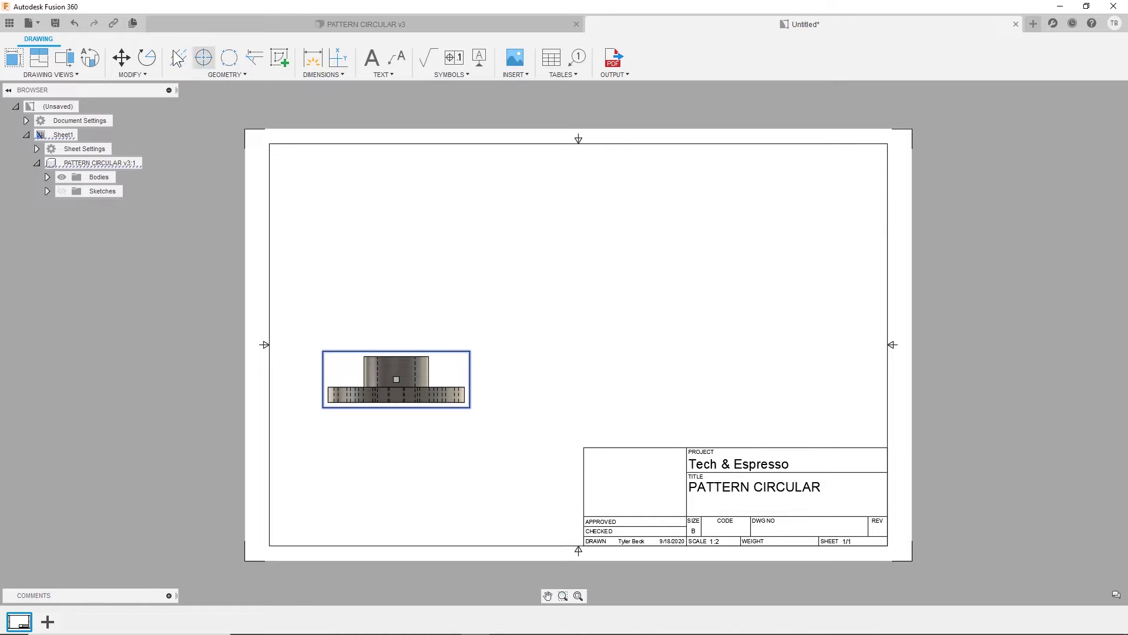
{"action": "left_click", "coordinate": [65, 23]}
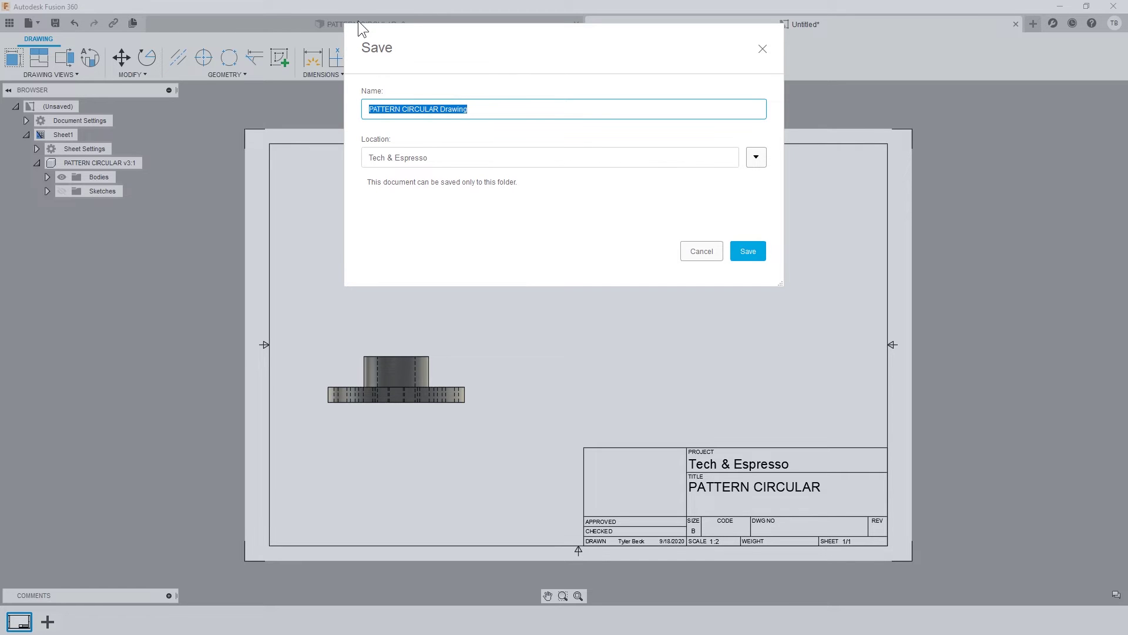
Save the drawing as PATTERN CIRCULAR Drawing in the Tech & Espresso project.
{"action": "left_click_drag", "start_coordinate": [387, 30], "coordinate": [438, 76]}
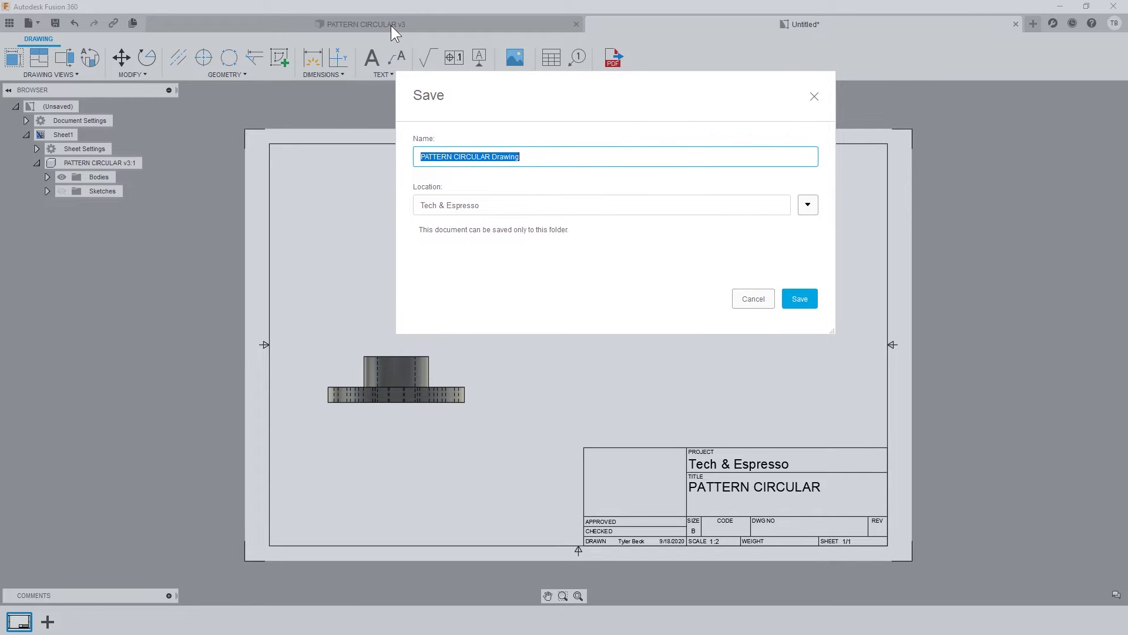
{"action": "left_click", "coordinate": [799, 294]}
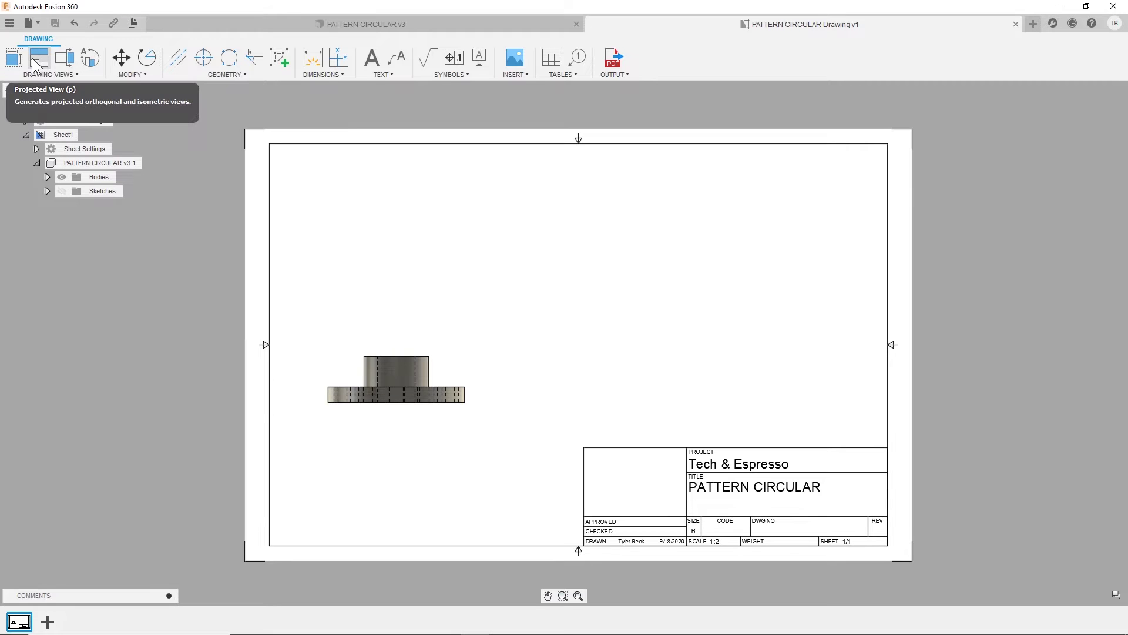
Project a top view above the front view and an isometric view at upper right.
{"action": "left_click", "coordinate": [13, 58]}
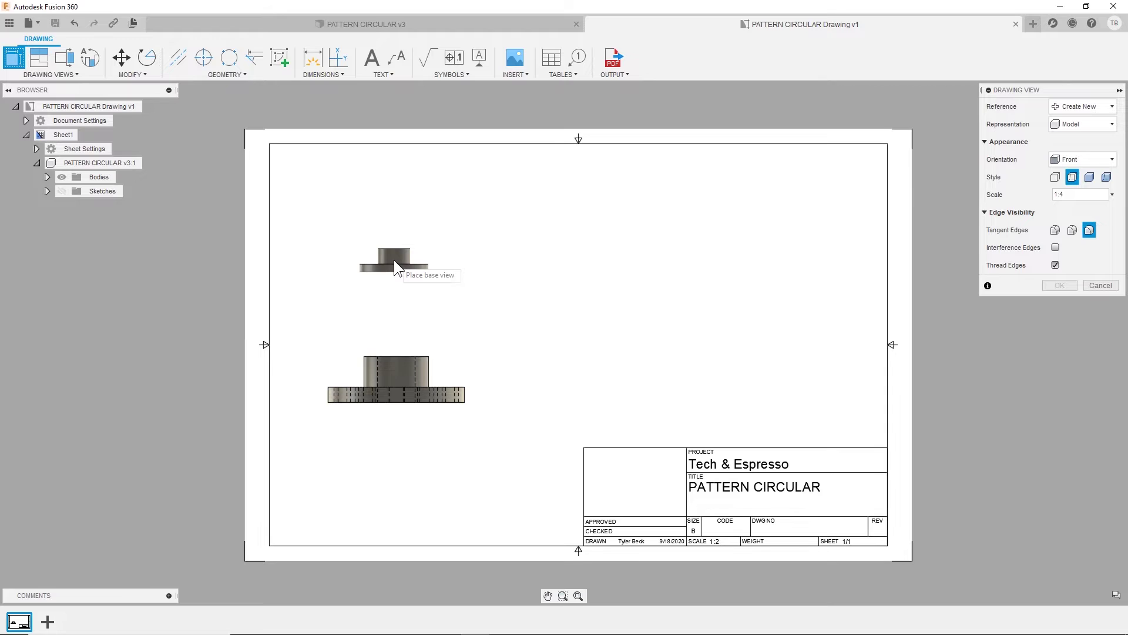
{"action": "key", "text": "Escape"}
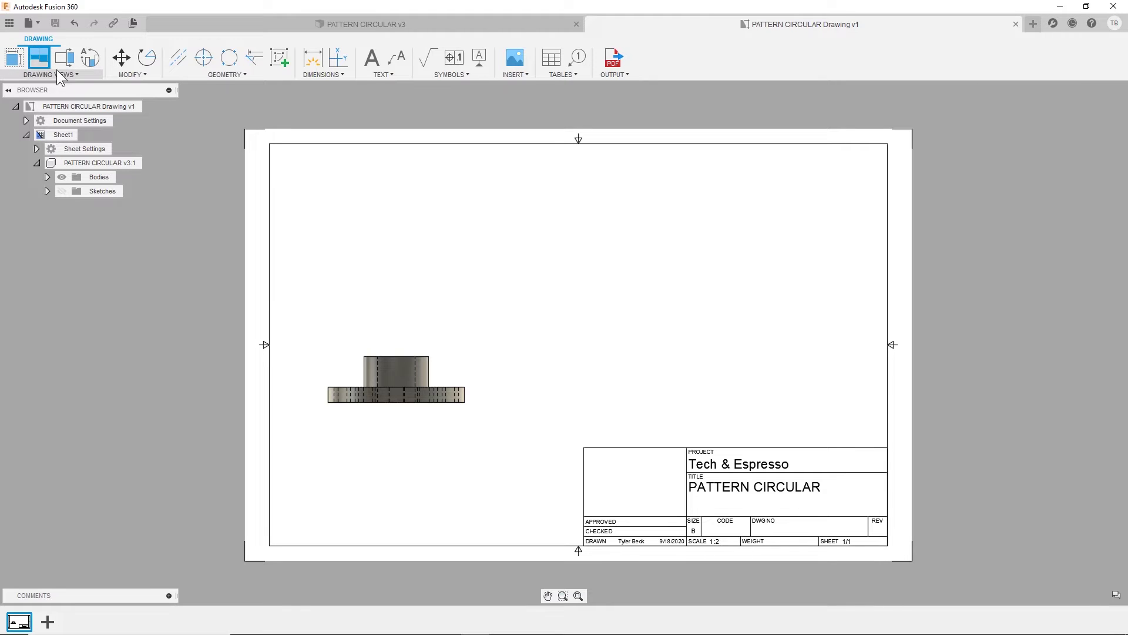
{"action": "left_click", "coordinate": [40, 55]}
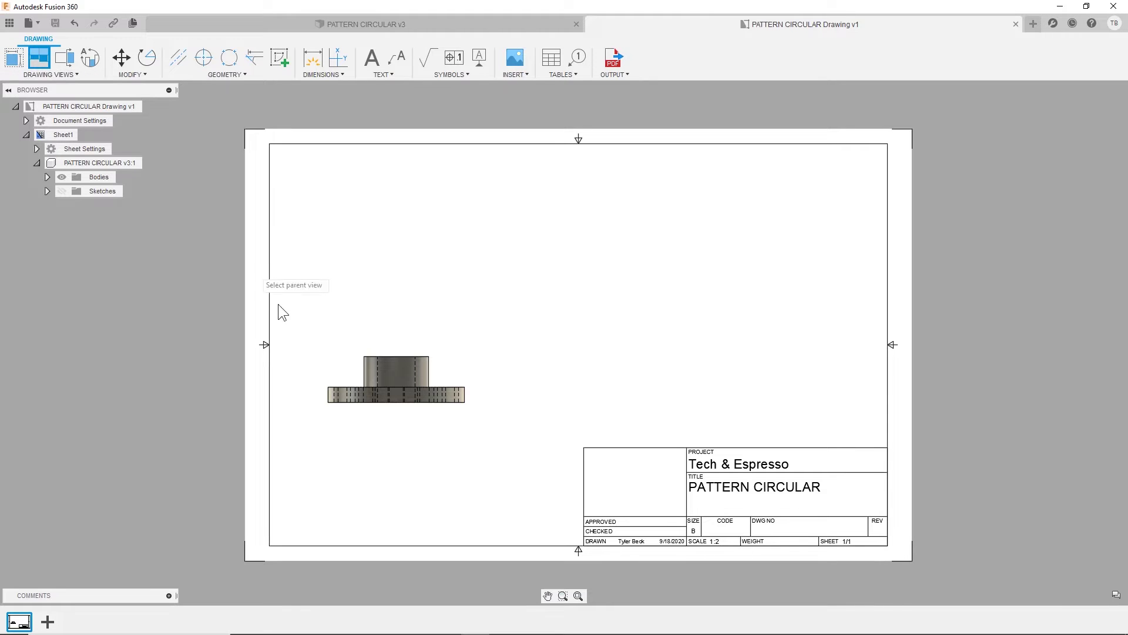
{"action": "left_click", "coordinate": [440, 376]}
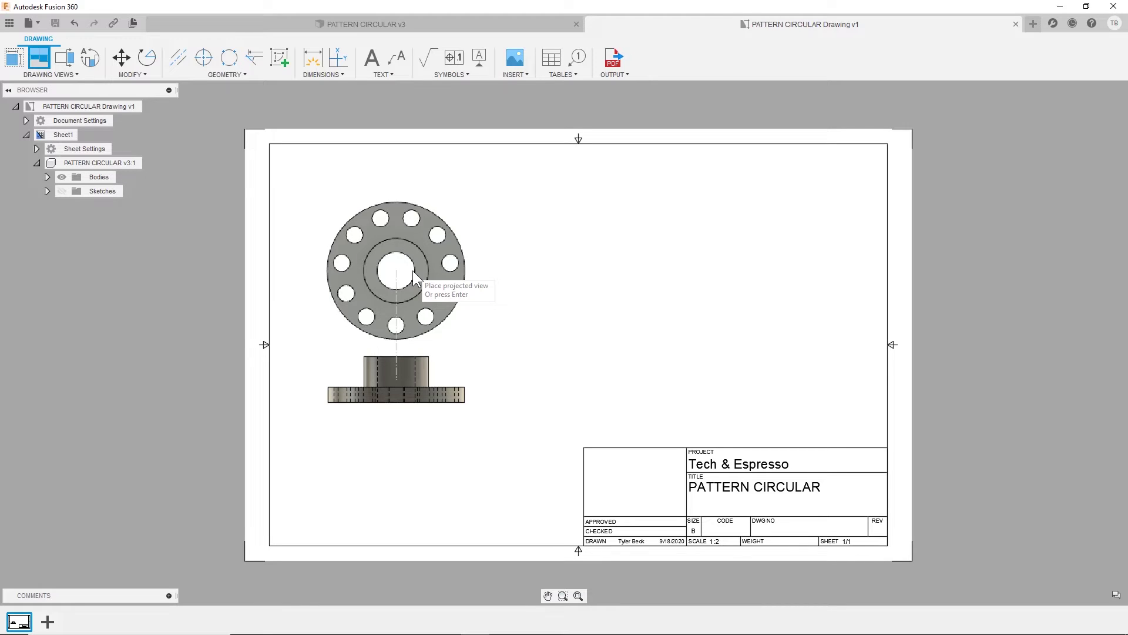
{"action": "left_click", "coordinate": [414, 252]}
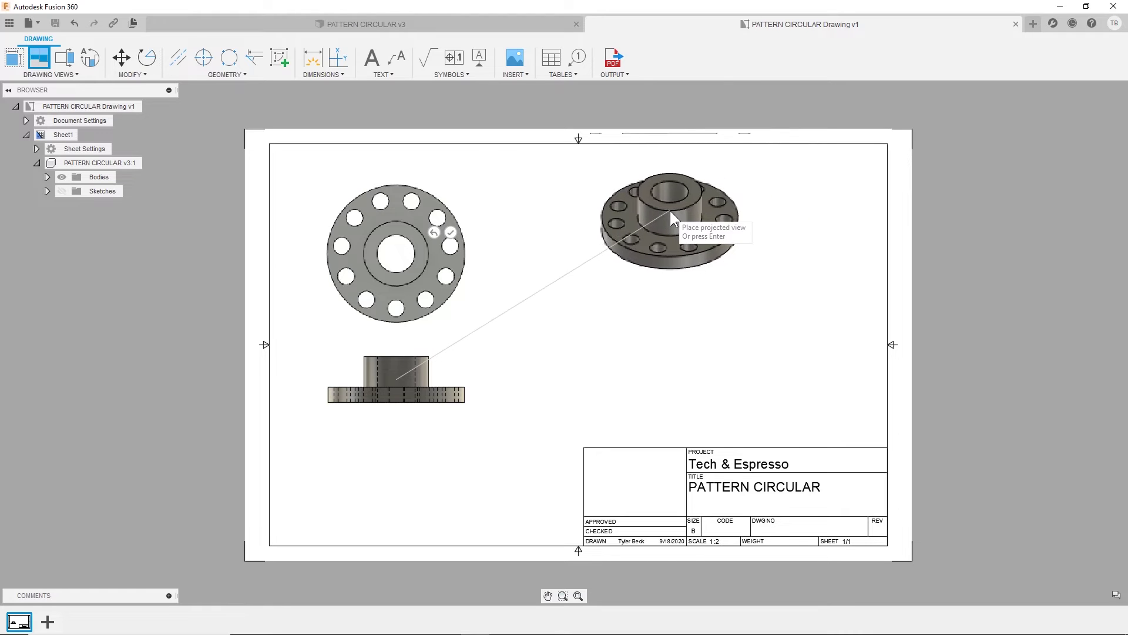
{"action": "left_click", "coordinate": [685, 202]}
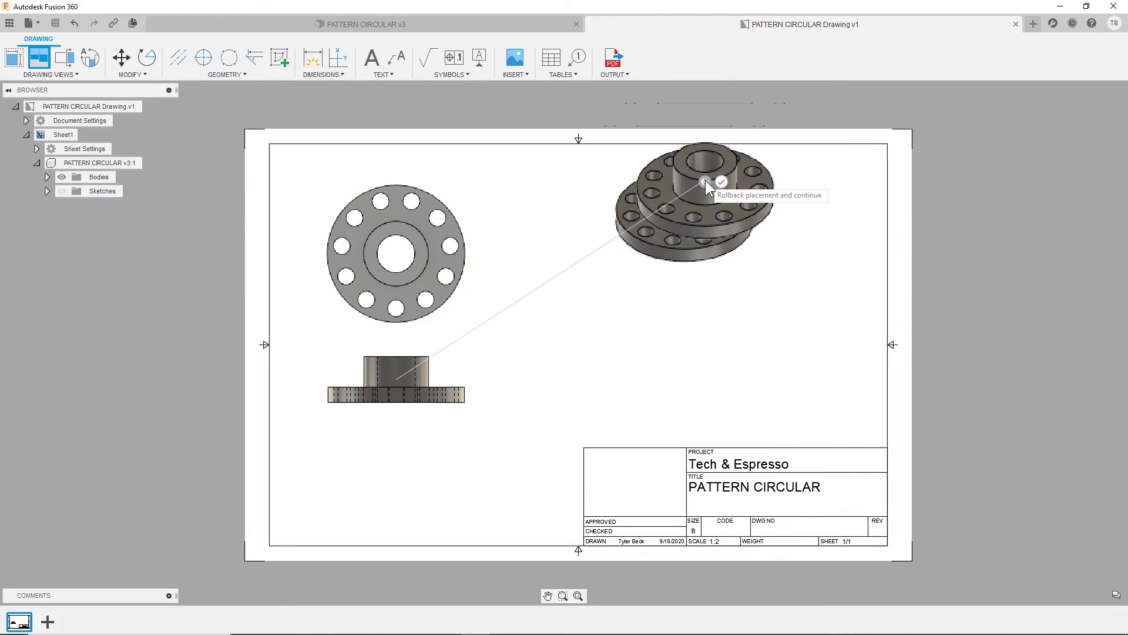
{"action": "right_click", "coordinate": [639, 311]}
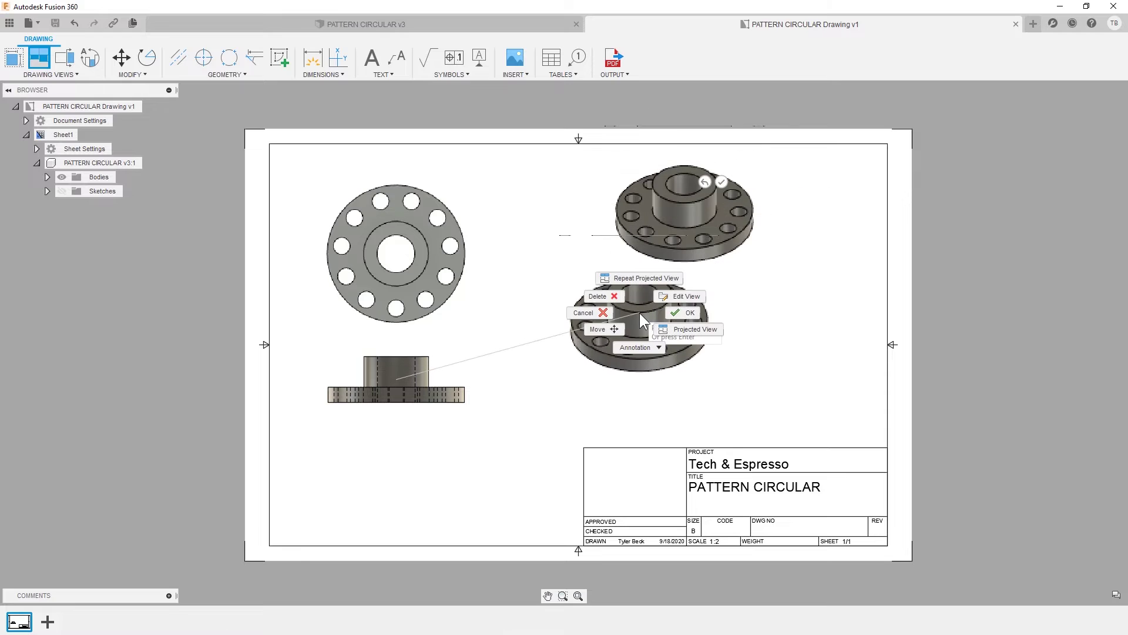
{"action": "left_click", "coordinate": [678, 312]}
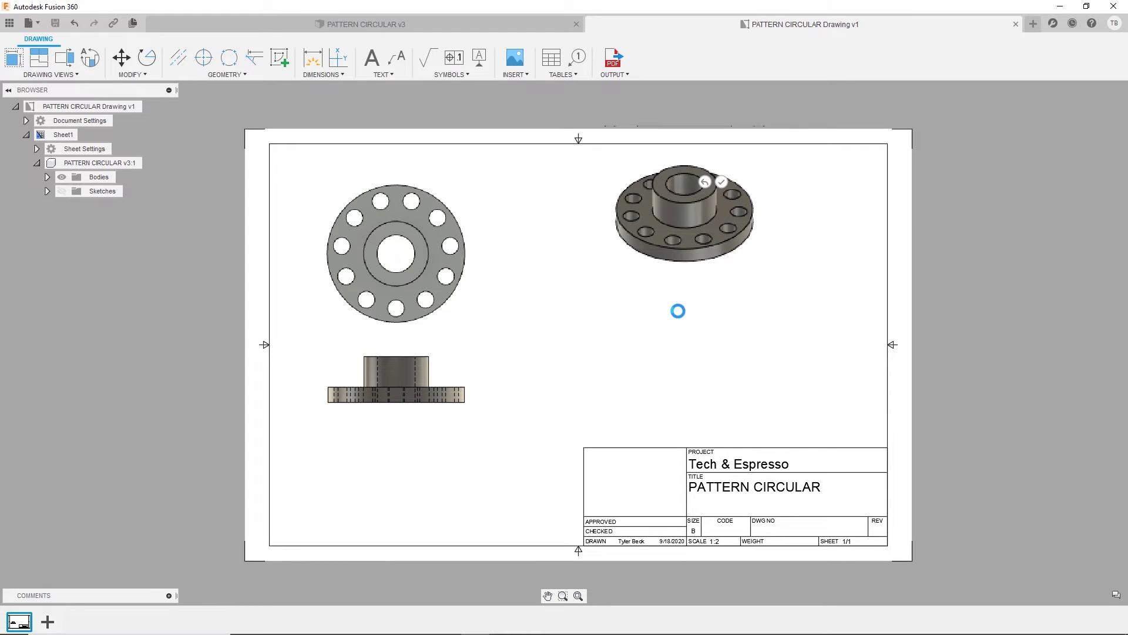
{"action": "left_click", "coordinate": [446, 370]}
Move the top view higher above the front view on the sheet.
{"action": "left_click", "coordinate": [419, 260]}
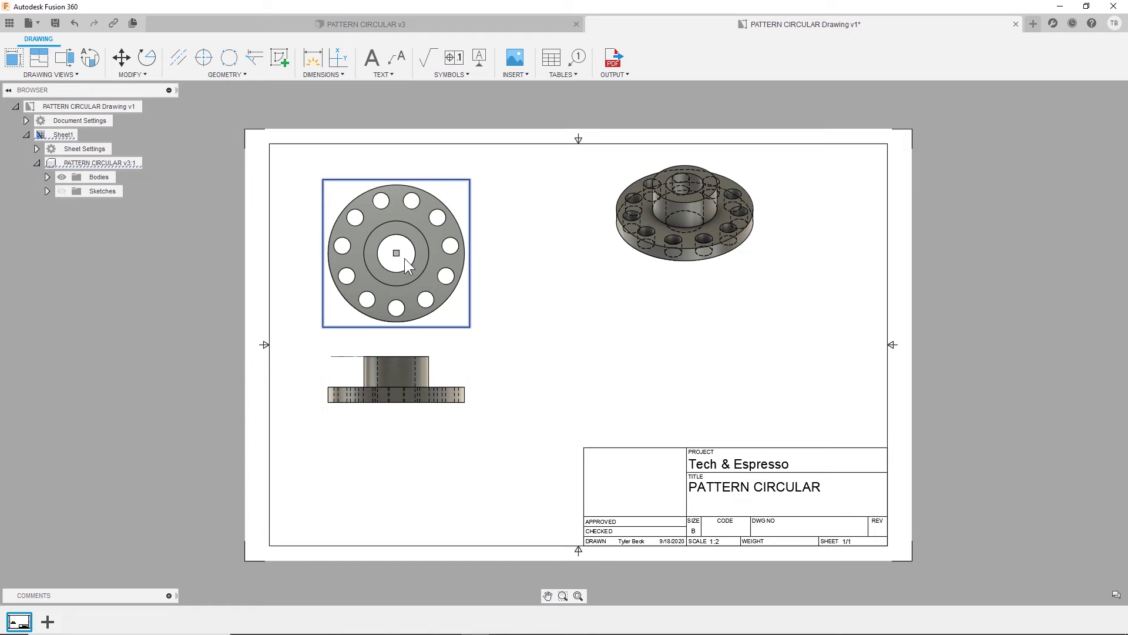
{"action": "left_click_drag", "start_coordinate": [397, 253], "coordinate": [396, 228]}
{"action": "left_click", "coordinate": [531, 287]}
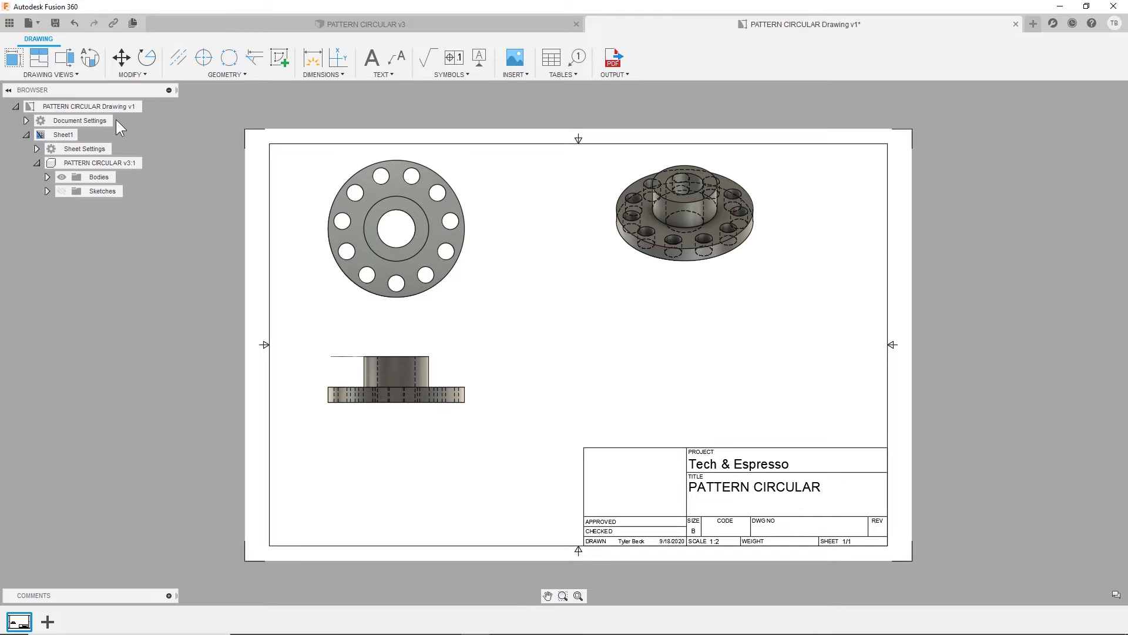
Cut the front view vertically with line A-A and place the hatched 1:2 section to its right.
{"action": "left_click", "coordinate": [402, 360]}
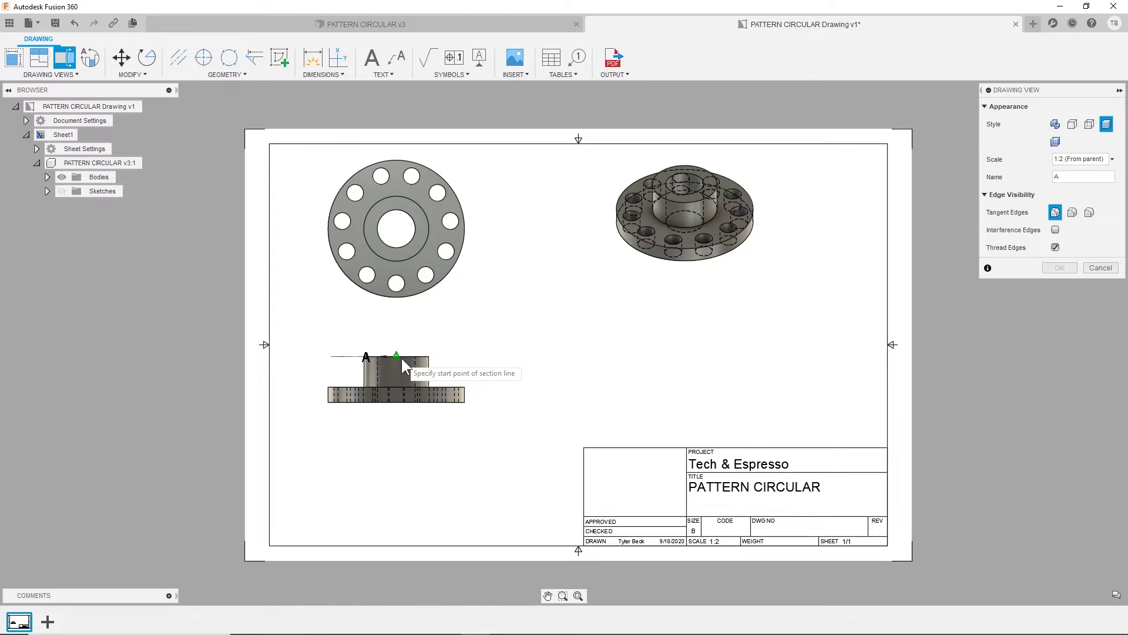
{"action": "left_click", "coordinate": [396, 337]}
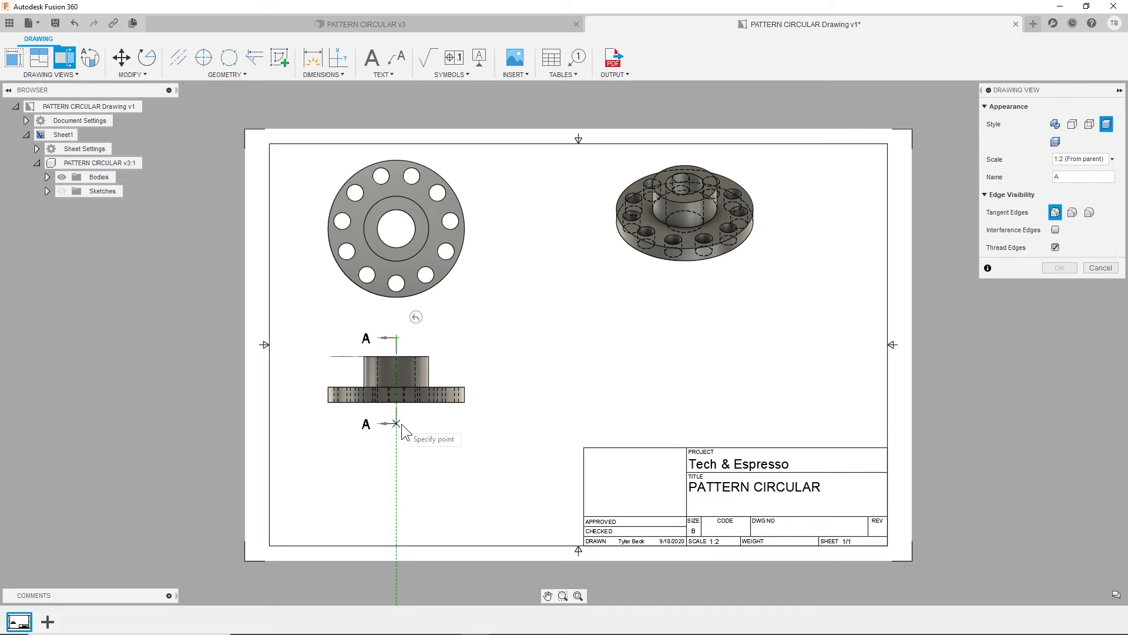
{"action": "left_click", "coordinate": [397, 423]}
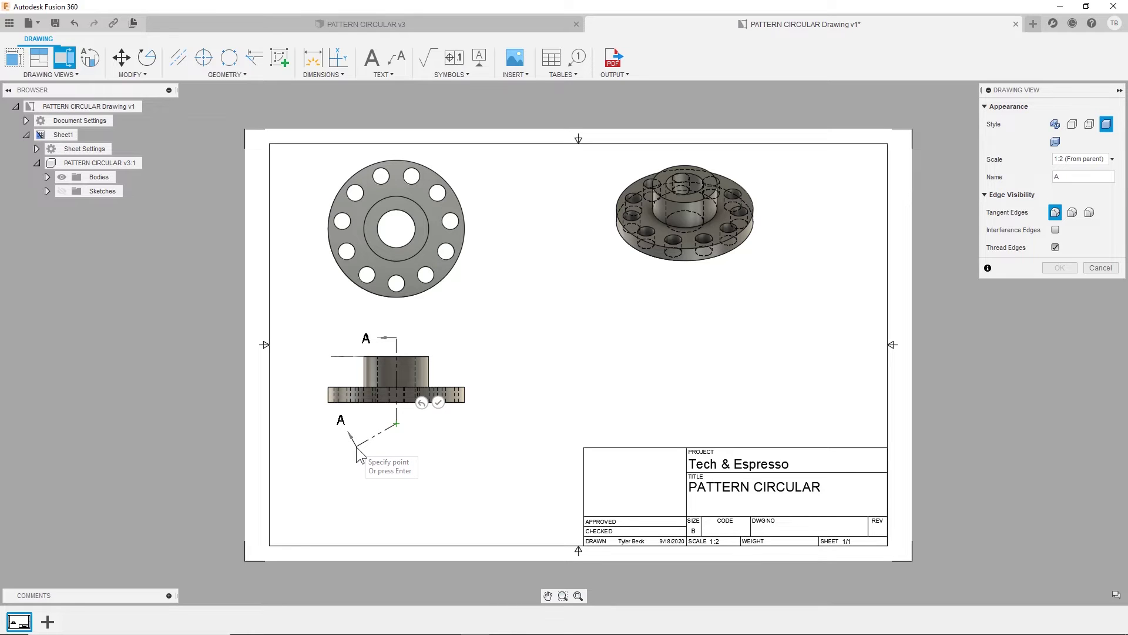
{"action": "right_click", "coordinate": [356, 453]}
{"action": "left_click", "coordinate": [392, 446]}
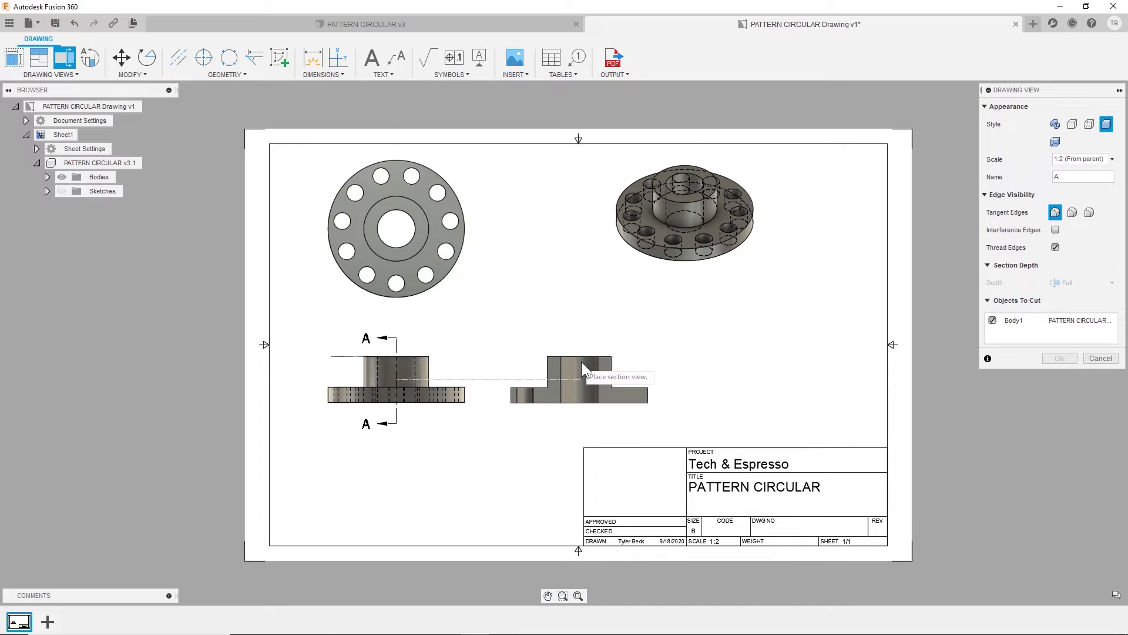
{"action": "left_click", "coordinate": [591, 361]}
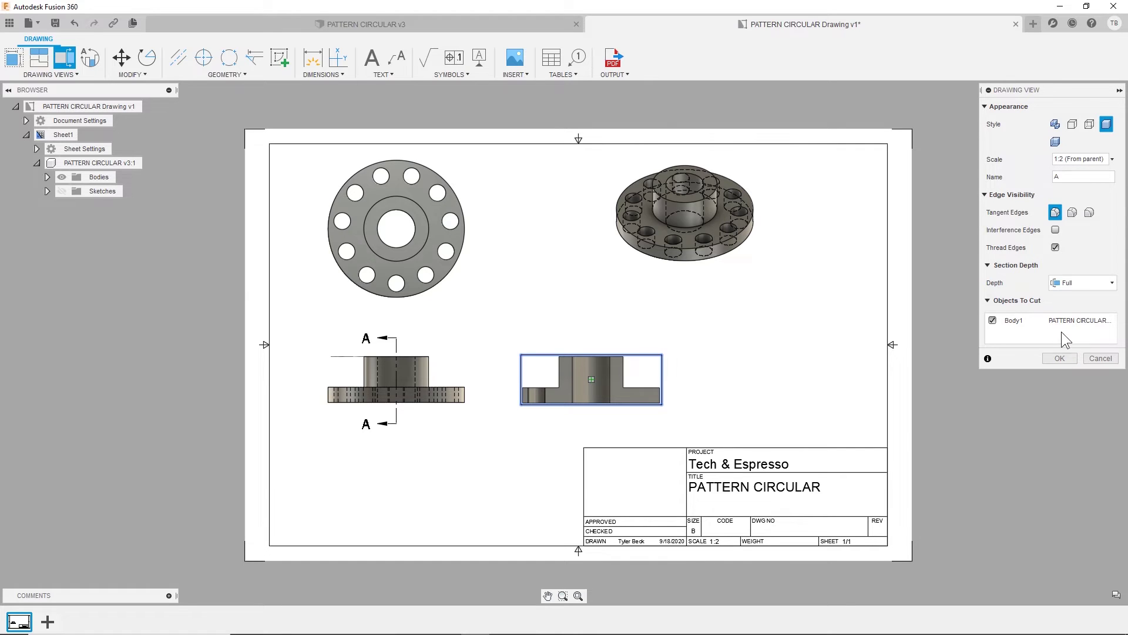
{"action": "left_click", "coordinate": [1058, 358]}
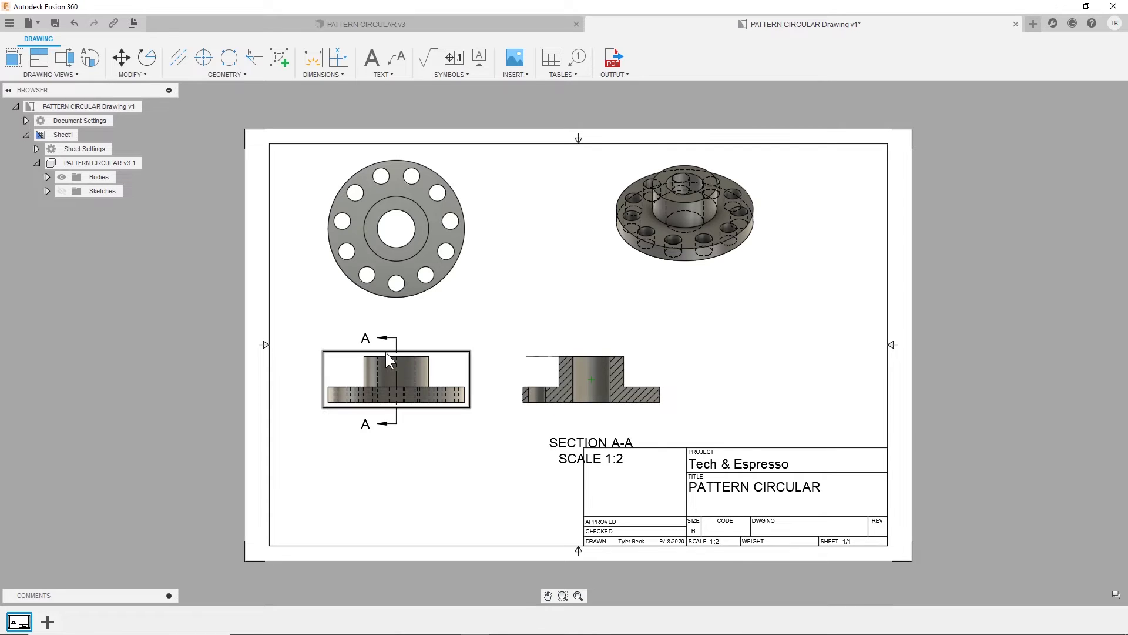
{"action": "left_click_drag", "start_coordinate": [400, 342], "coordinate": [402, 347]}
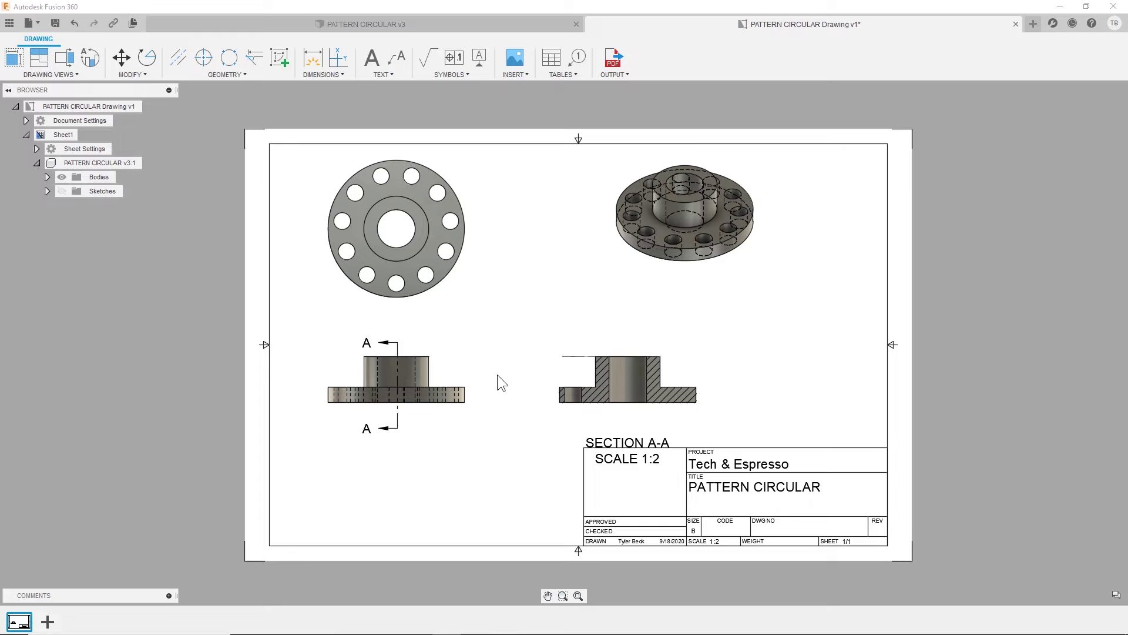
Create Detail B around a top-view bolt hole at scale 1:3, placed beside the top view.
{"action": "left_click", "coordinate": [90, 57]}
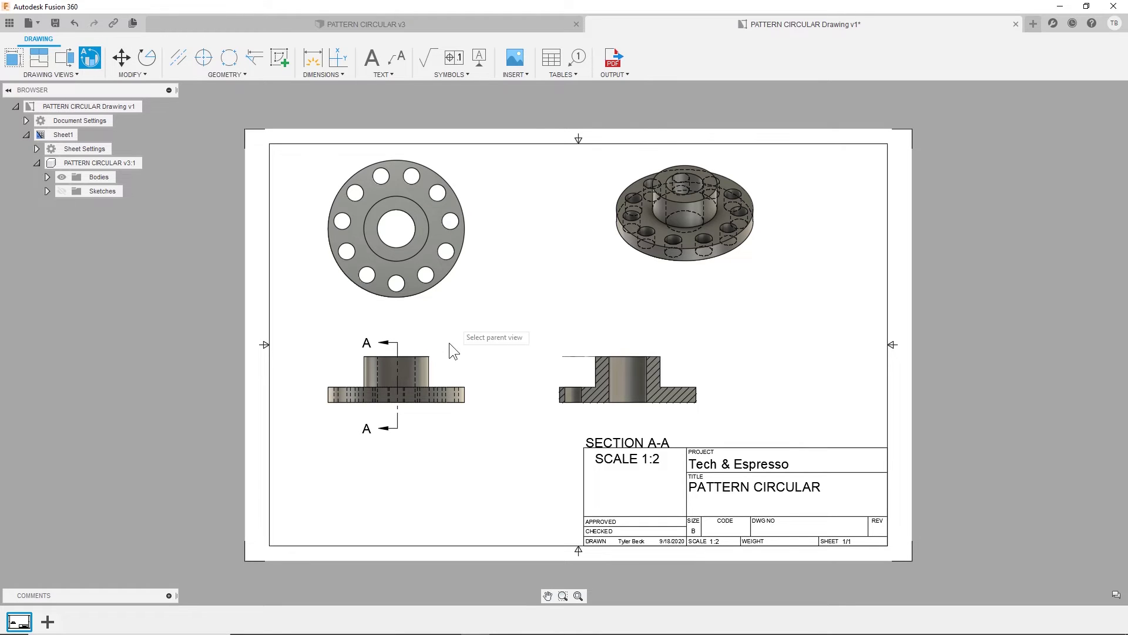
{"action": "left_click", "coordinate": [445, 268]}
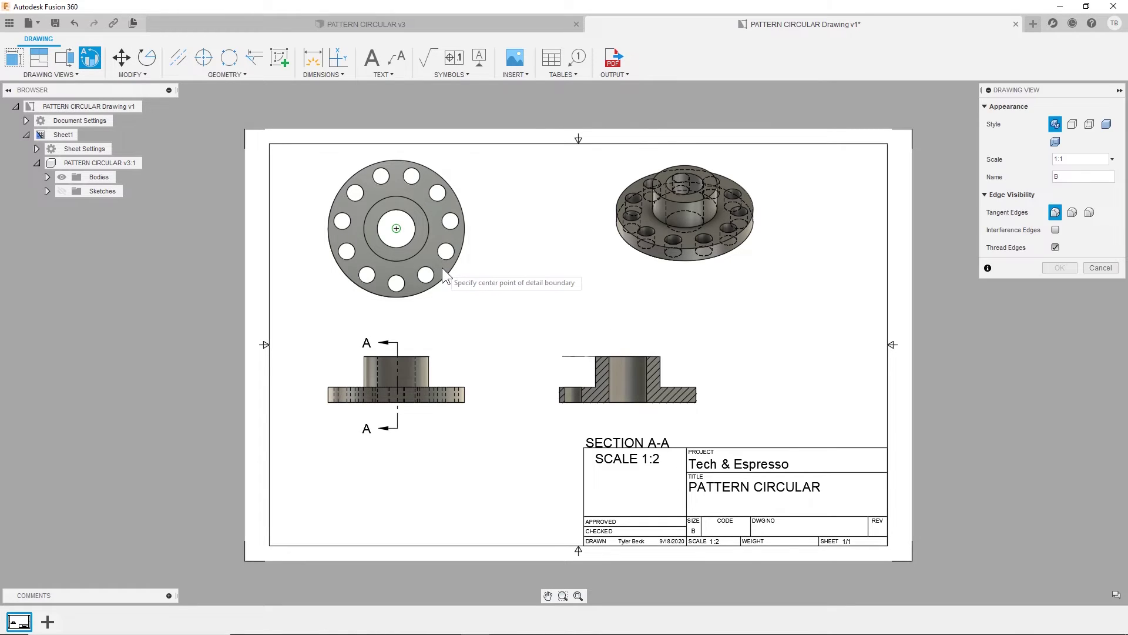
{"action": "left_click", "coordinate": [446, 251]}
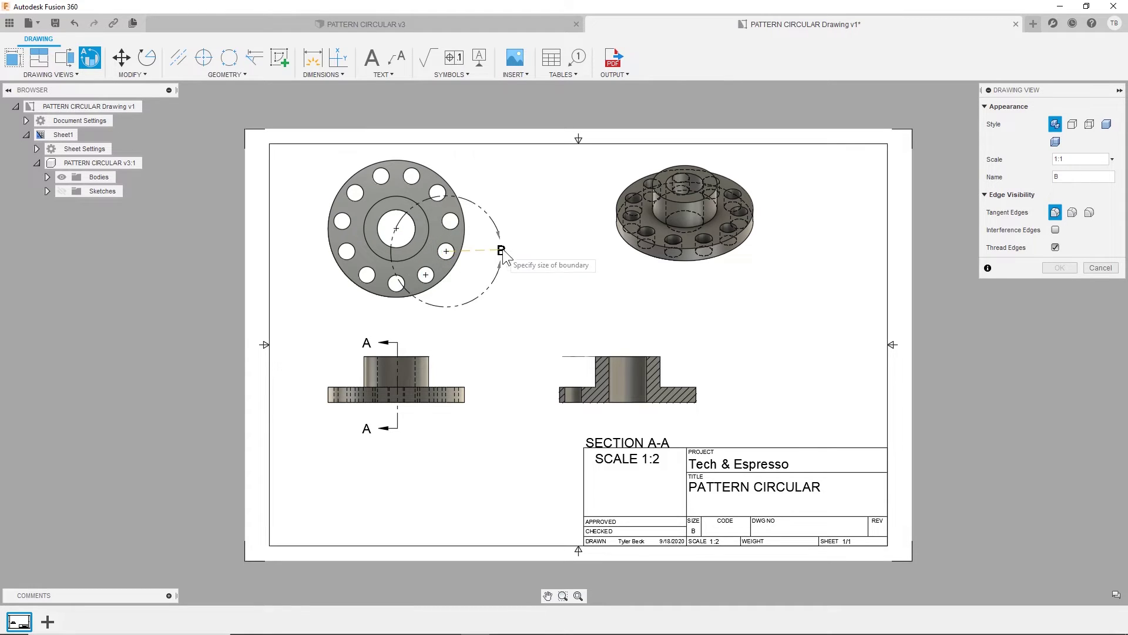
{"action": "left_click", "coordinate": [497, 230]}
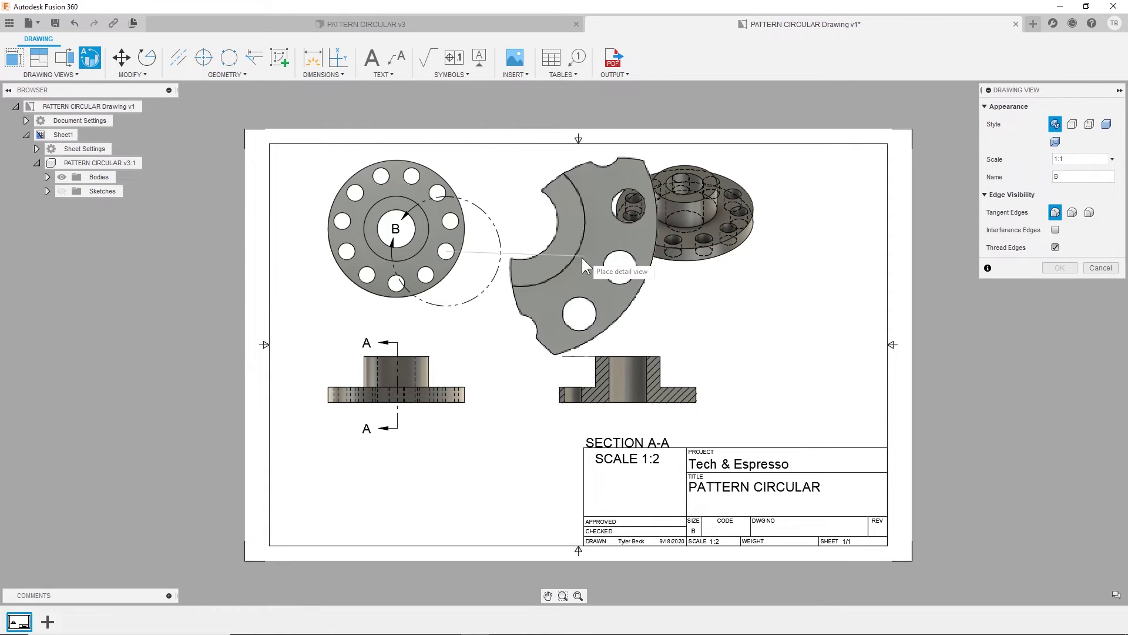
{"action": "left_click", "coordinate": [527, 288]}
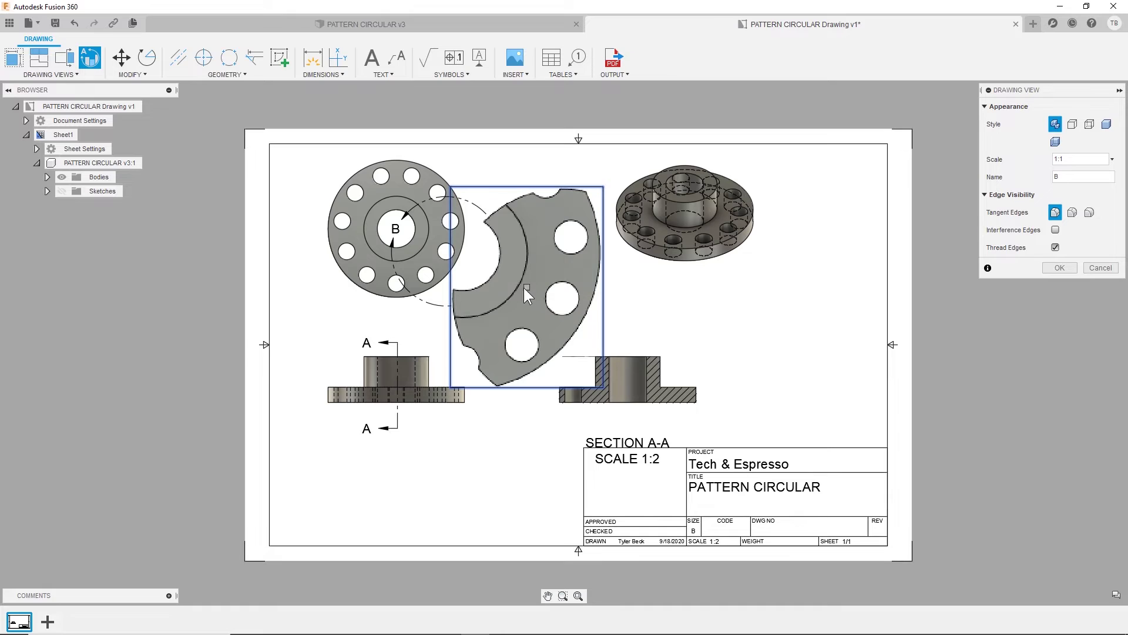
{"action": "left_click", "coordinate": [1076, 159]}
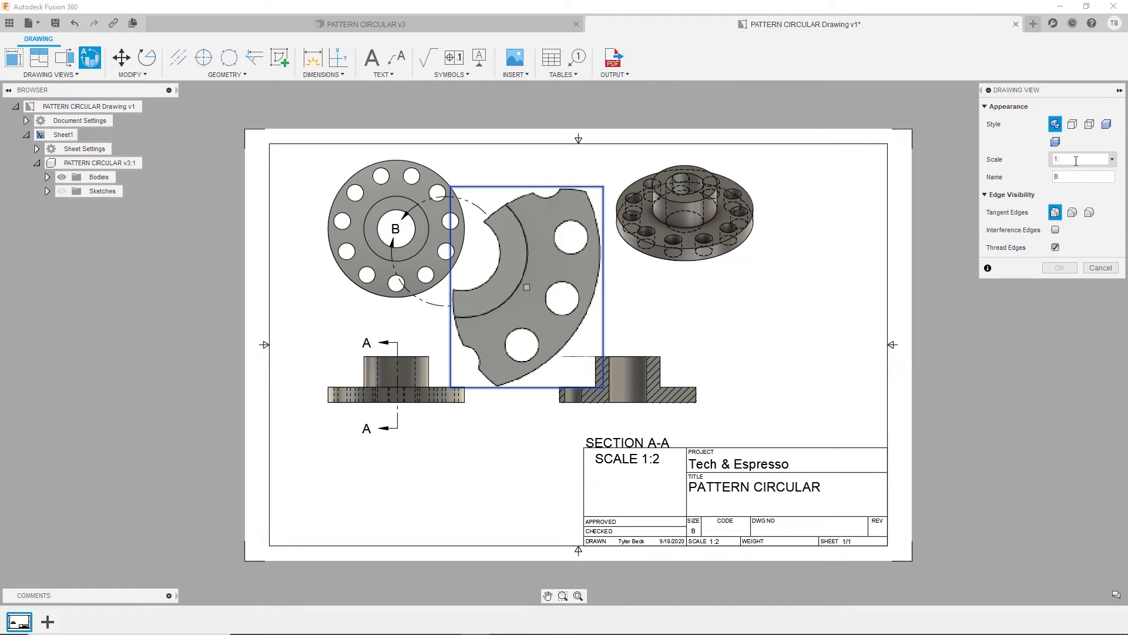
{"action": "type", "text": "3"}
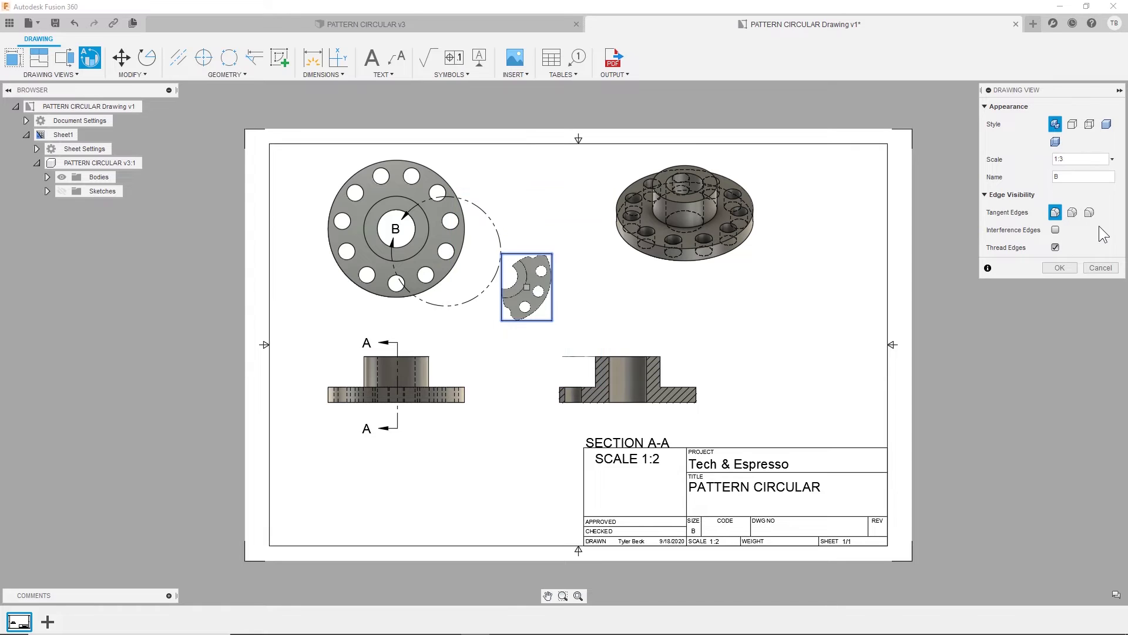
{"action": "left_click", "coordinate": [1058, 266]}
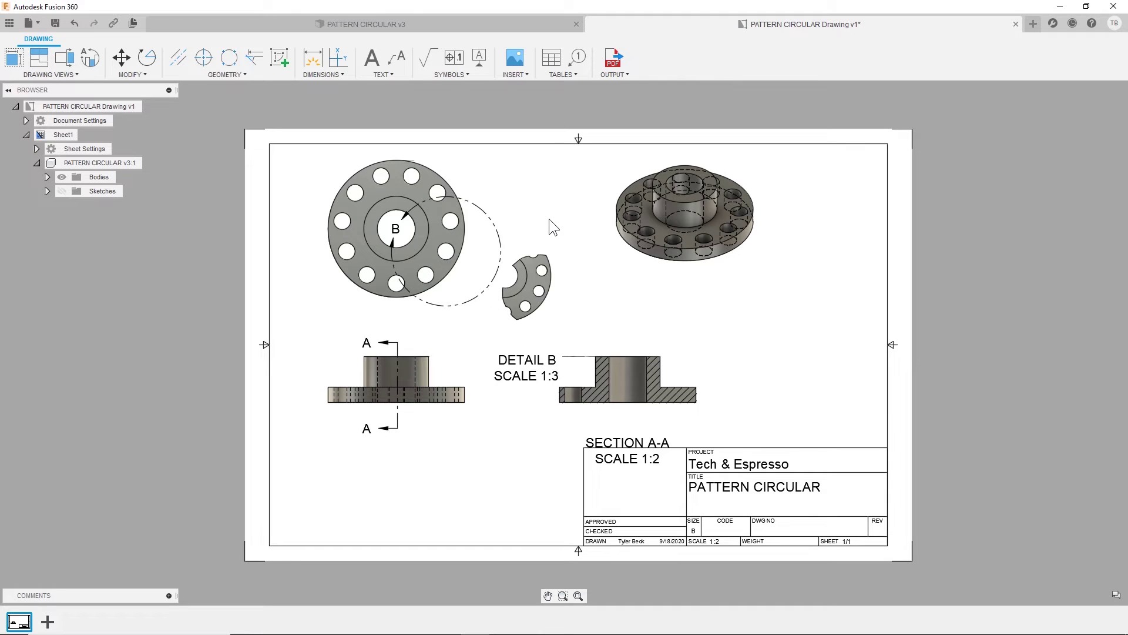
Add a centerline between the boss's left and right edges in the front view.
{"action": "left_click", "coordinate": [187, 61]}
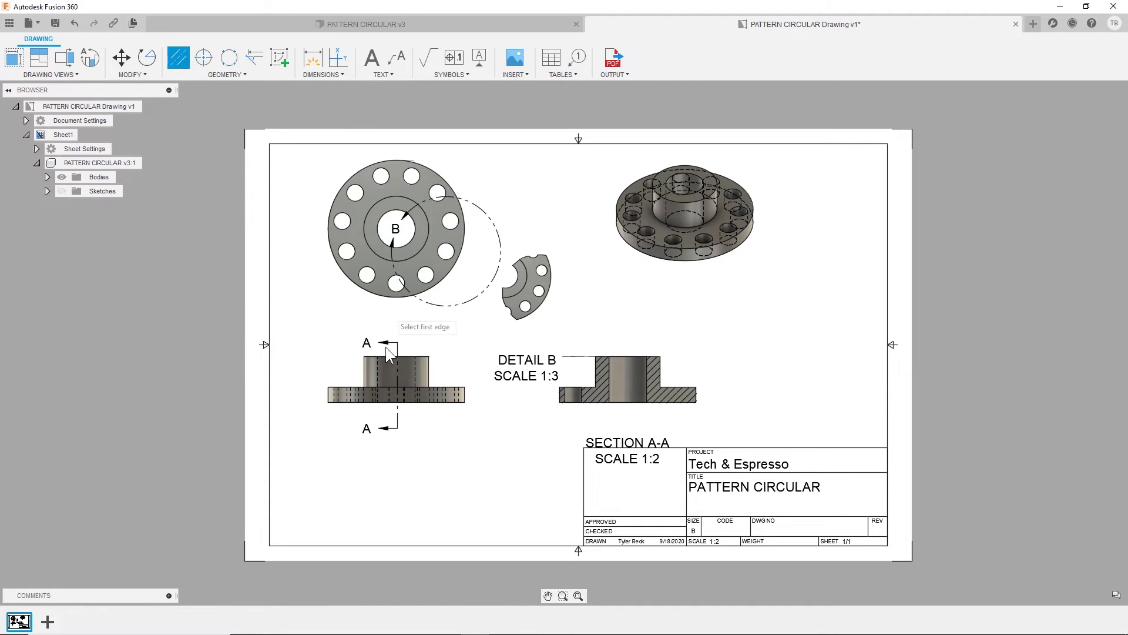
{"action": "left_click", "coordinate": [364, 369]}
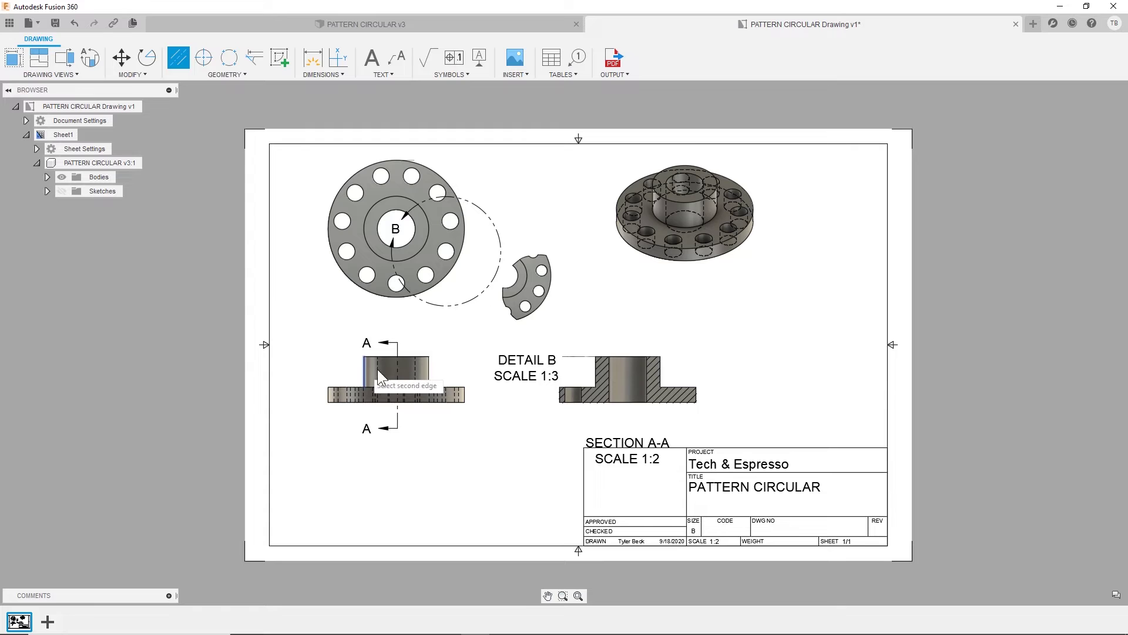
{"action": "left_click", "coordinate": [428, 372]}
Move the A-A cutting line to the front view's centre, then fit the whole sheet.
{"action": "scroll", "coordinate": [393, 345], "scroll_direction": "down", "scroll_amount": 1}
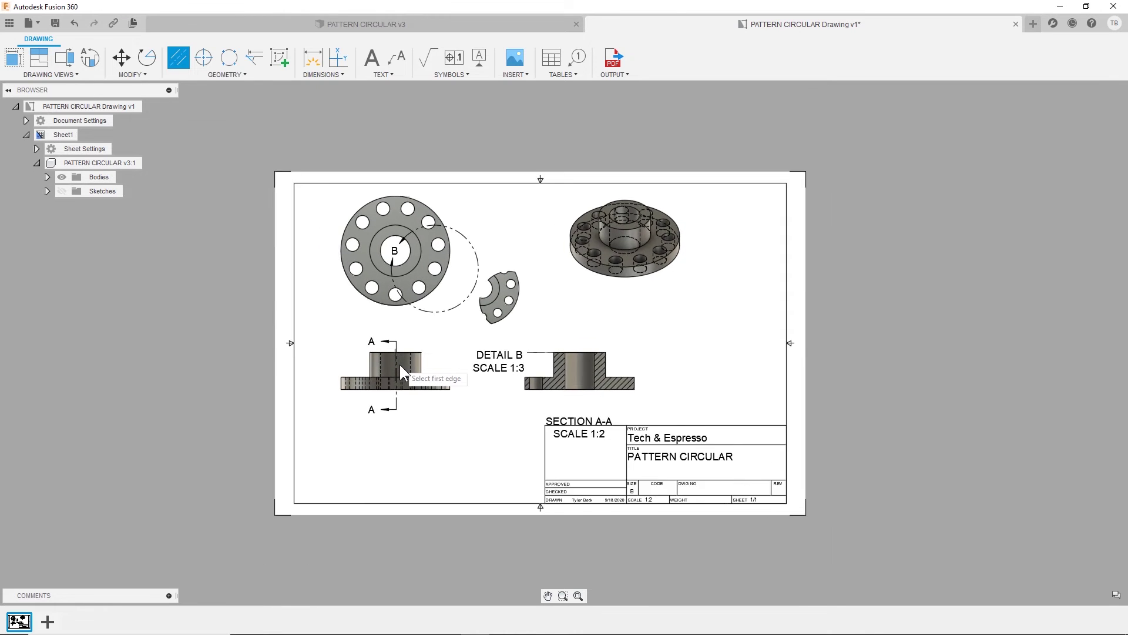
{"action": "scroll", "coordinate": [399, 365], "scroll_direction": "up", "scroll_amount": 3}
{"action": "scroll", "coordinate": [403, 371], "scroll_direction": "up", "scroll_amount": 2}
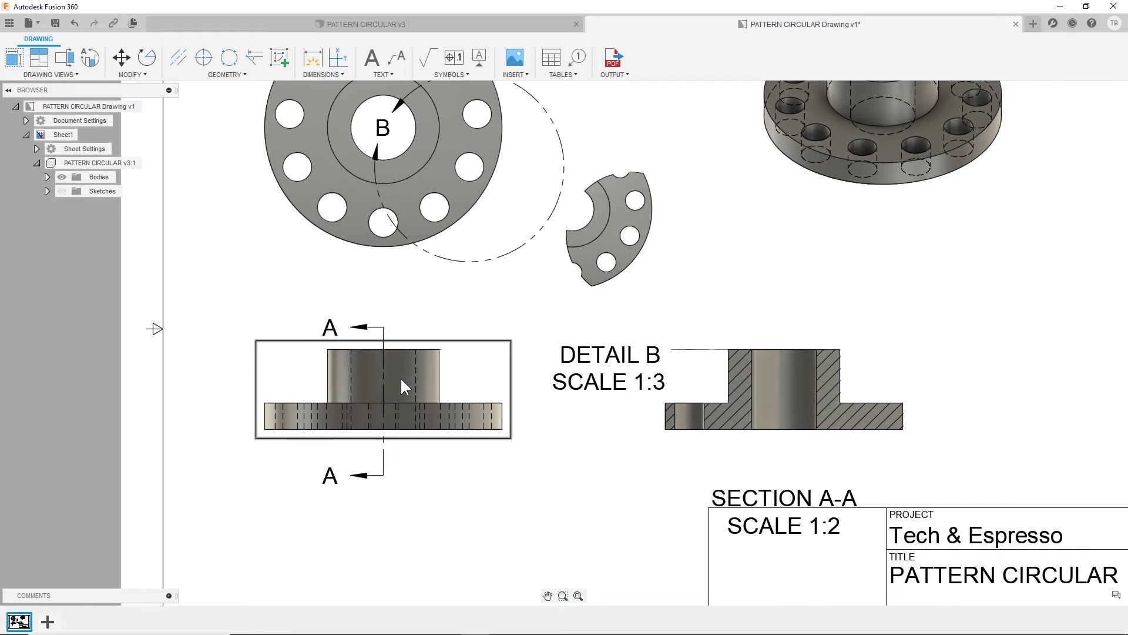
{"action": "scroll", "coordinate": [406, 353], "scroll_direction": "down", "scroll_amount": 3}
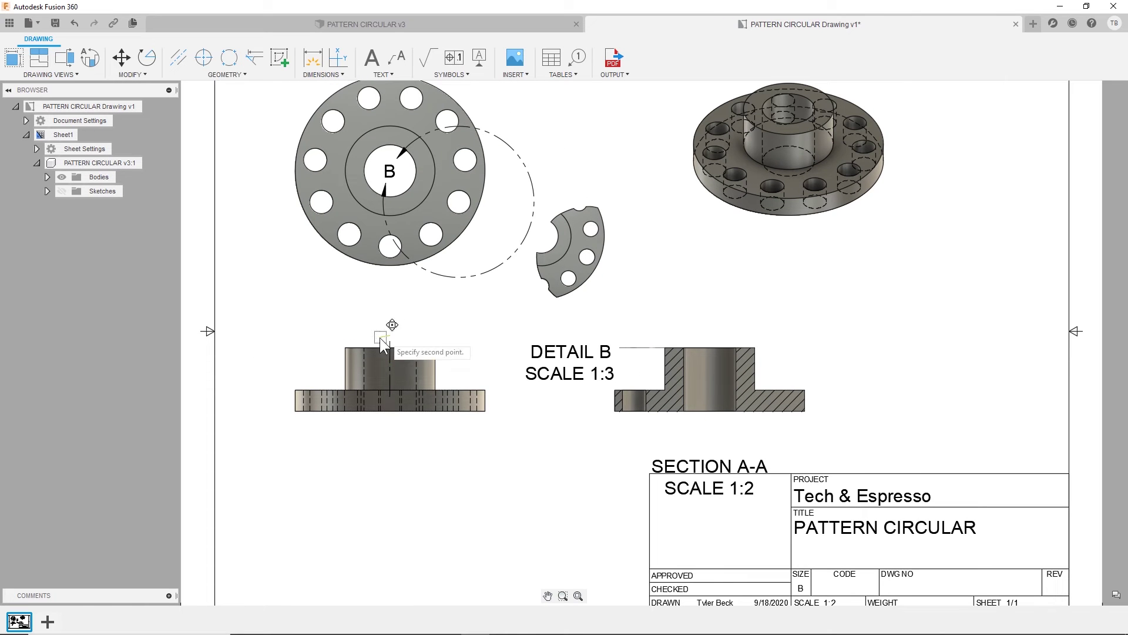
{"action": "scroll", "coordinate": [389, 338], "scroll_direction": "up", "scroll_amount": 2}
{"action": "scroll", "coordinate": [385, 347], "scroll_direction": "up", "scroll_amount": 2}
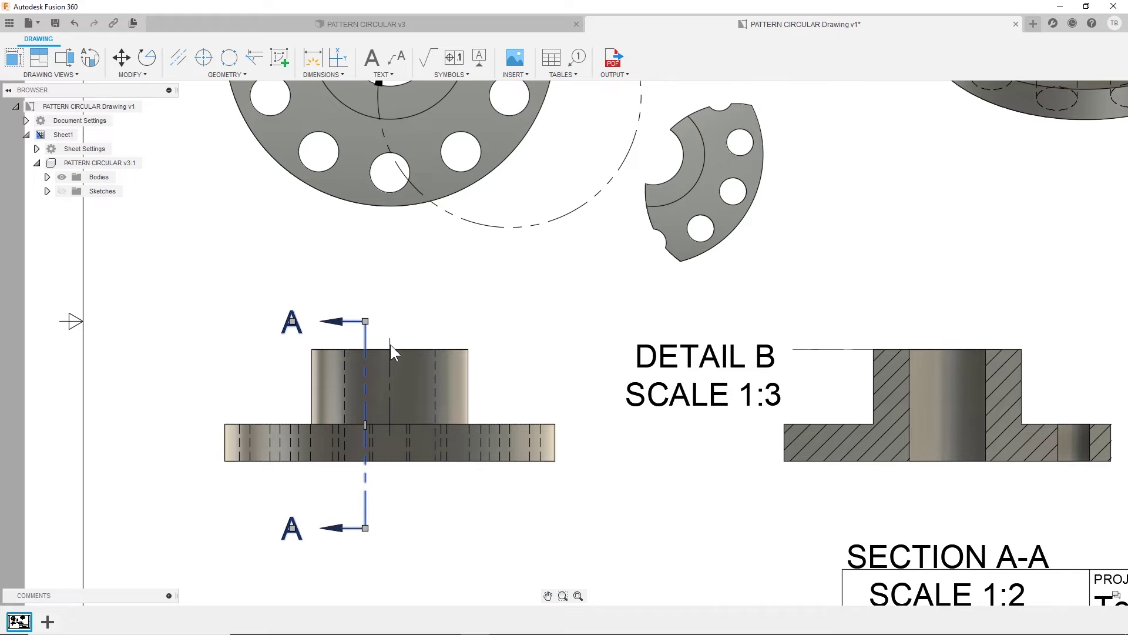
{"action": "left_click_drag", "start_coordinate": [363, 318], "coordinate": [389, 344]}
{"action": "left_click", "coordinate": [364, 388]}
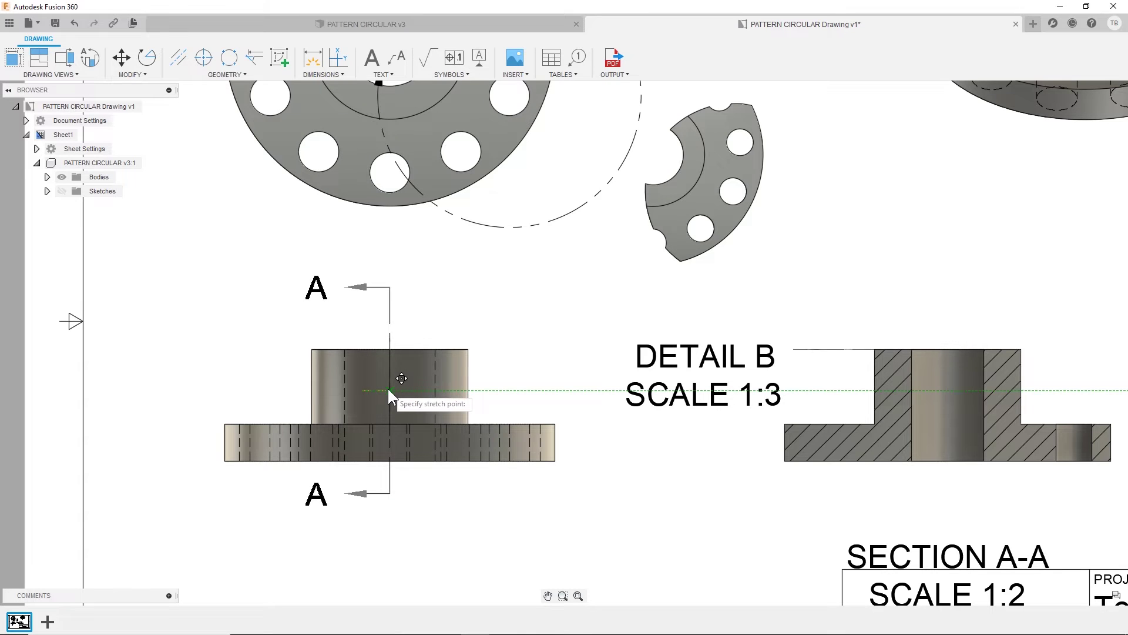
{"action": "left_click", "coordinate": [388, 389]}
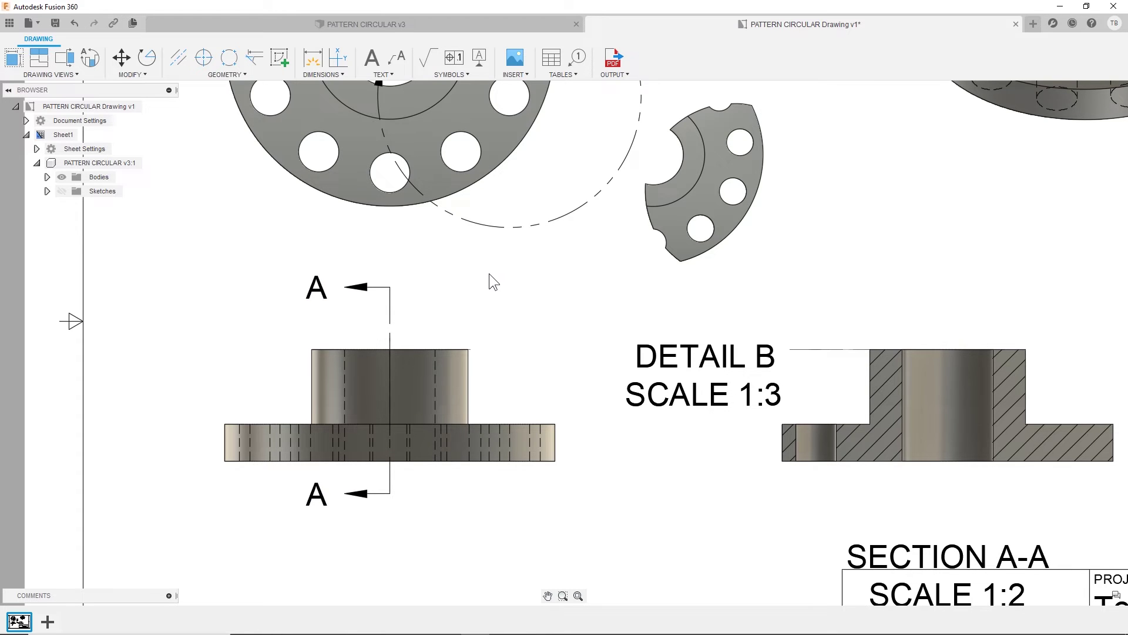
{"action": "key", "text": "F6"}
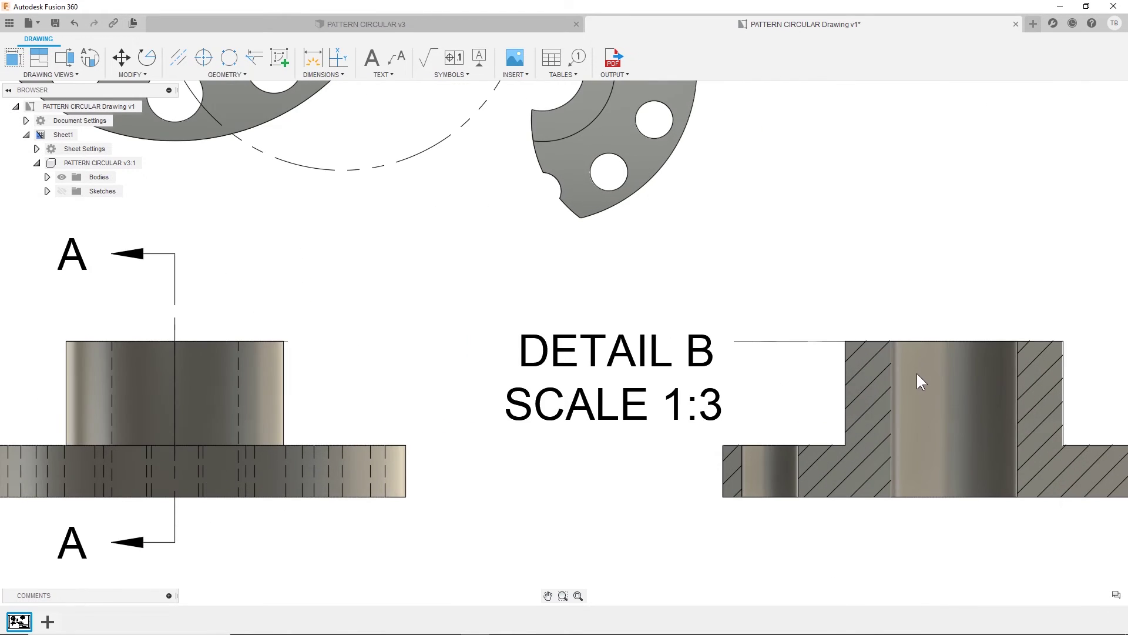
Add a centre-mark pattern on the top view's bolt holes and central hole, and shade the isometric view.
{"action": "left_click", "coordinate": [198, 58]}
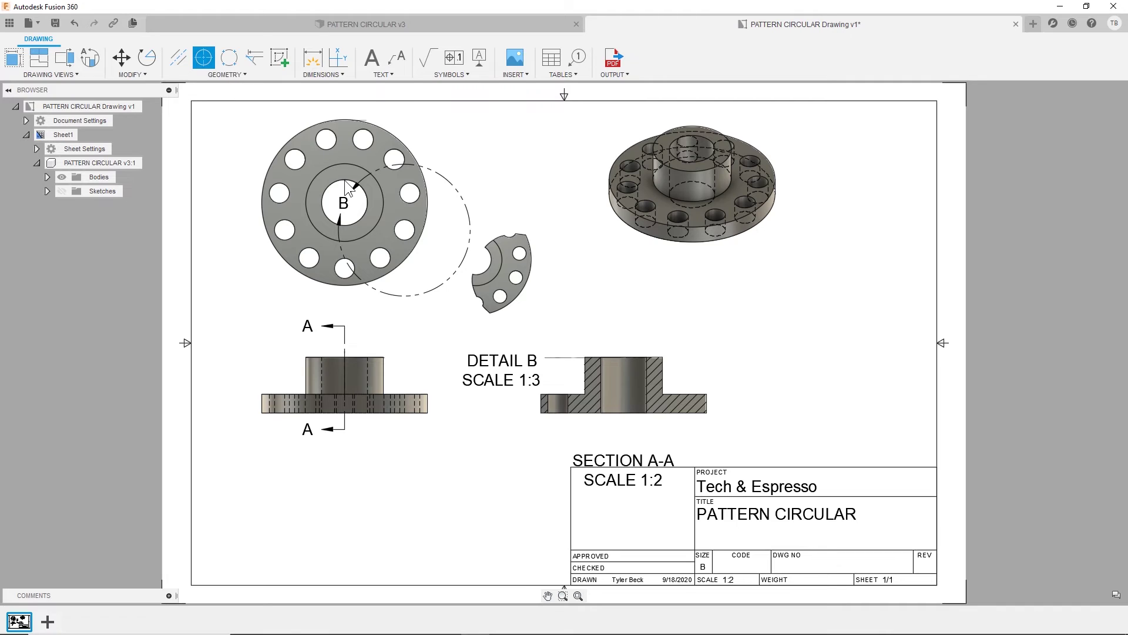
{"action": "left_click", "coordinate": [336, 133]}
{"action": "key", "text": "Escape"}
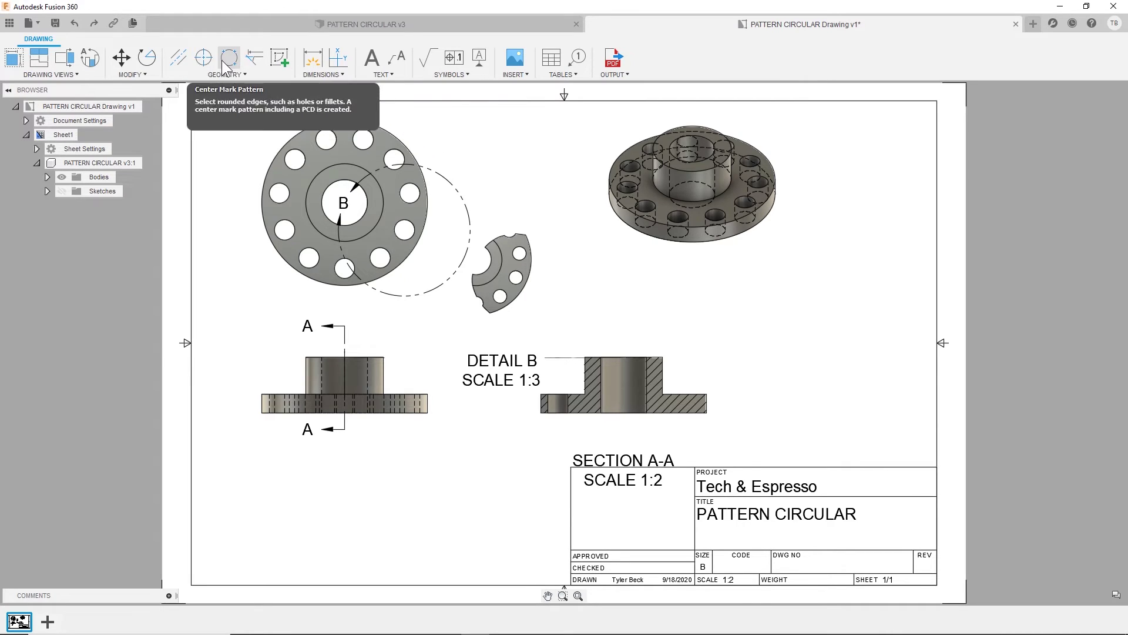
{"action": "left_click", "coordinate": [226, 61]}
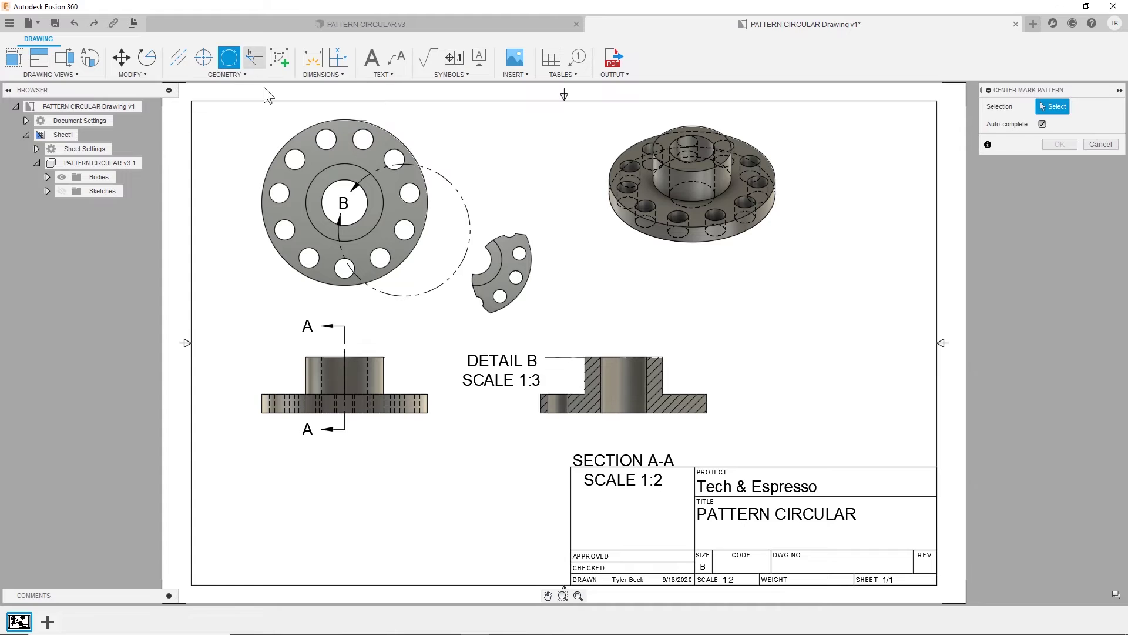
{"action": "left_click", "coordinate": [333, 144]}
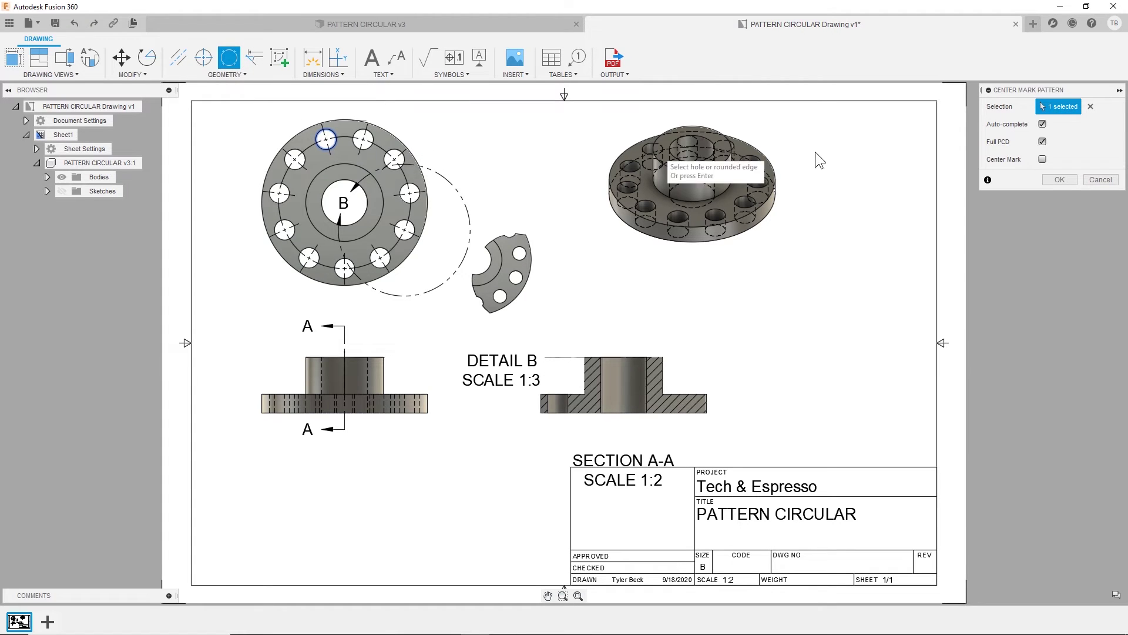
{"action": "left_click", "coordinate": [1043, 160]}
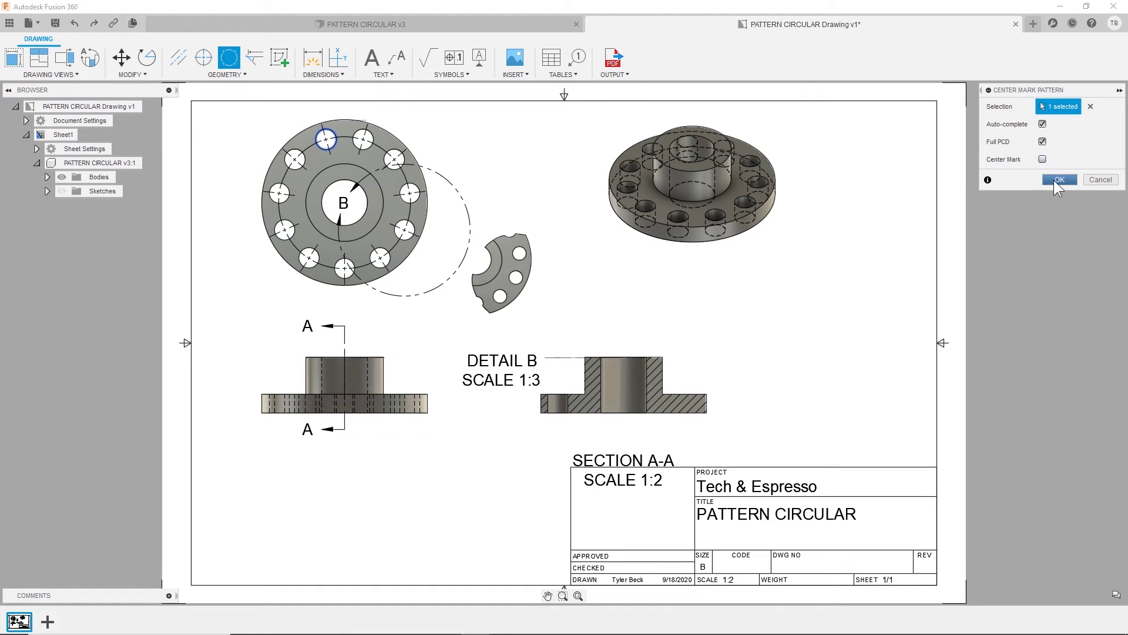
{"action": "left_click", "coordinate": [1053, 179]}
{"action": "double_click", "coordinate": [681, 213]}
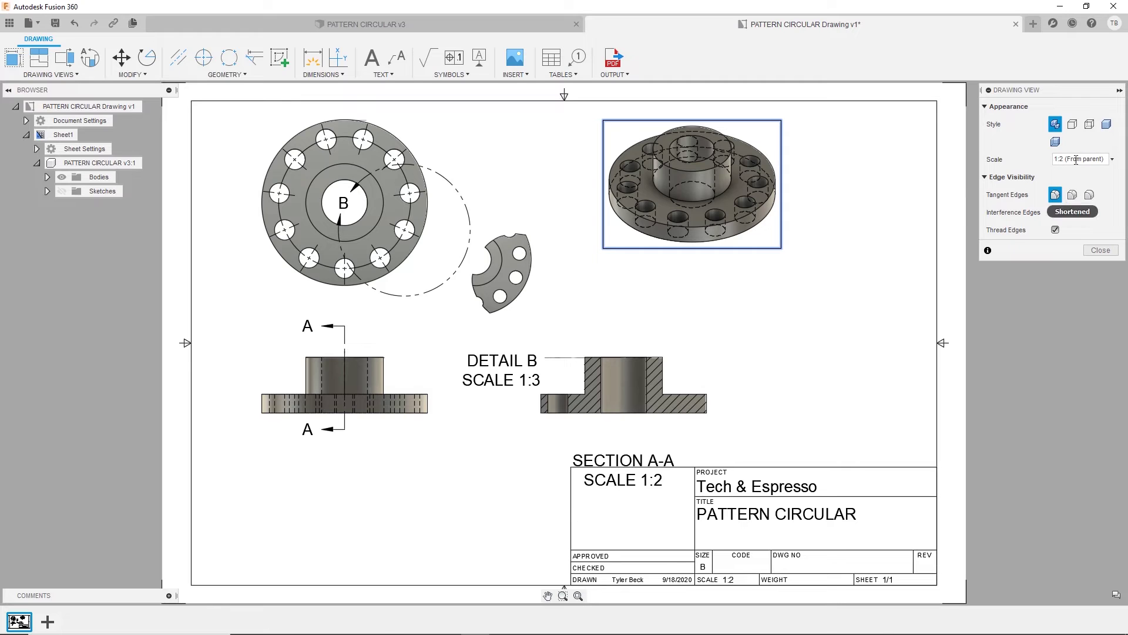
{"action": "left_click", "coordinate": [1107, 124]}
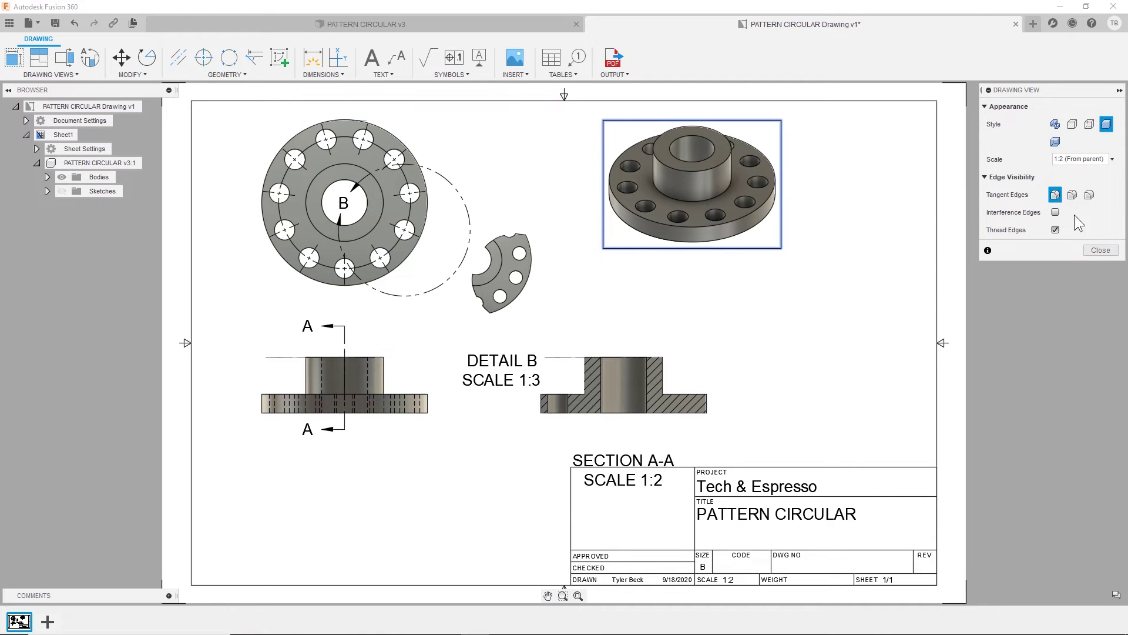
Dimension the front view below with boss width 3.29 and overall flange width 7.
{"action": "left_click", "coordinate": [1100, 250]}
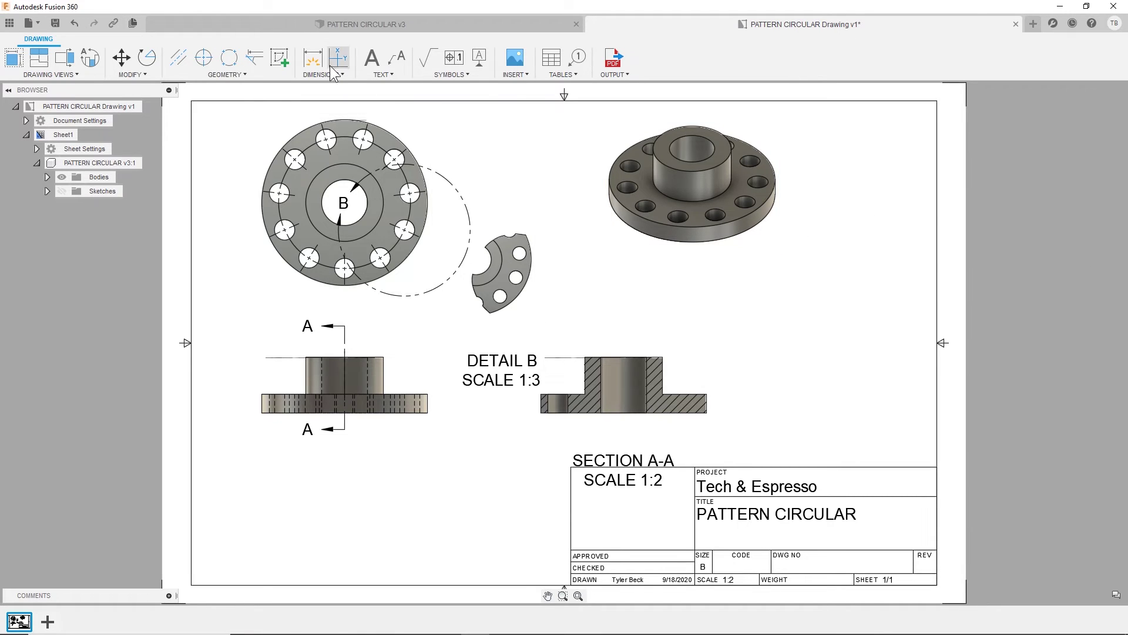
{"action": "left_click", "coordinate": [314, 55]}
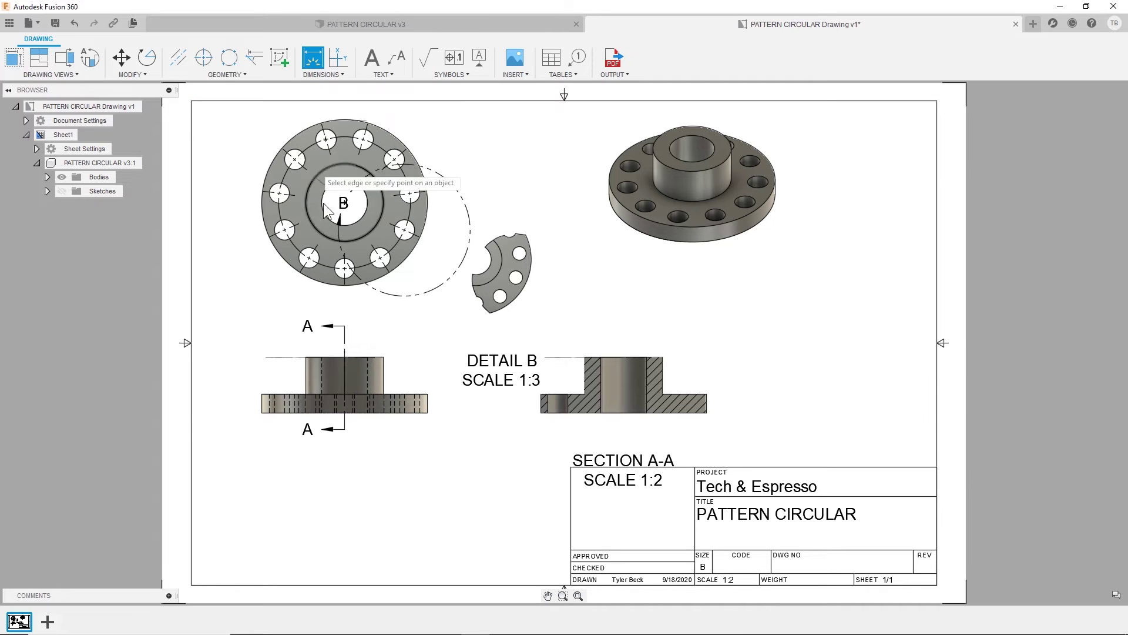
{"action": "left_click", "coordinate": [309, 357]}
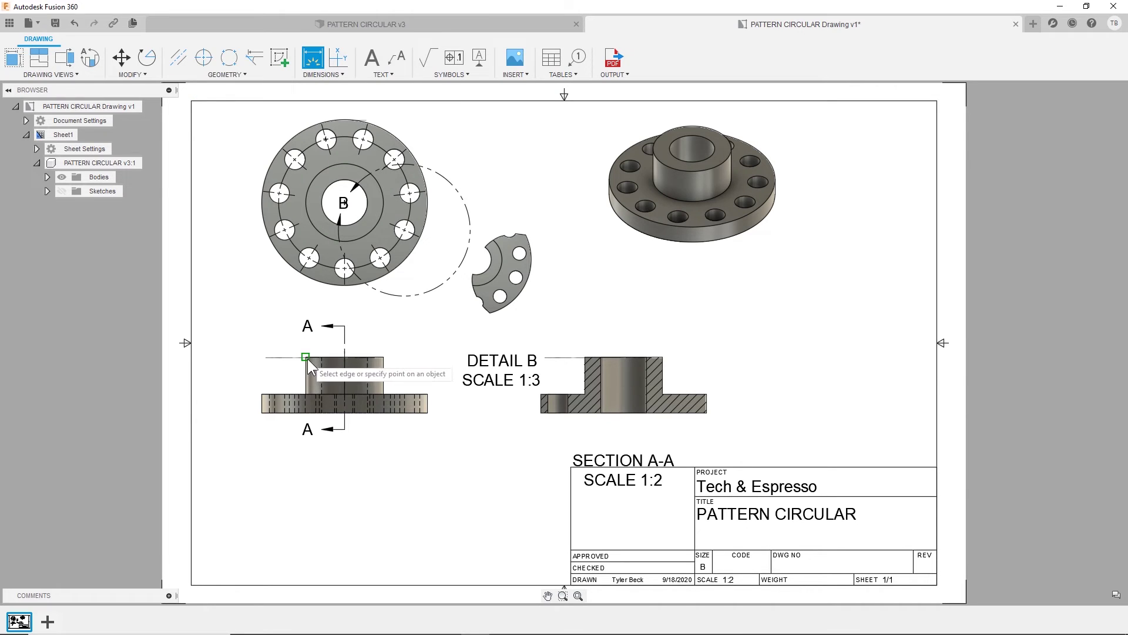
{"action": "left_click", "coordinate": [383, 357]}
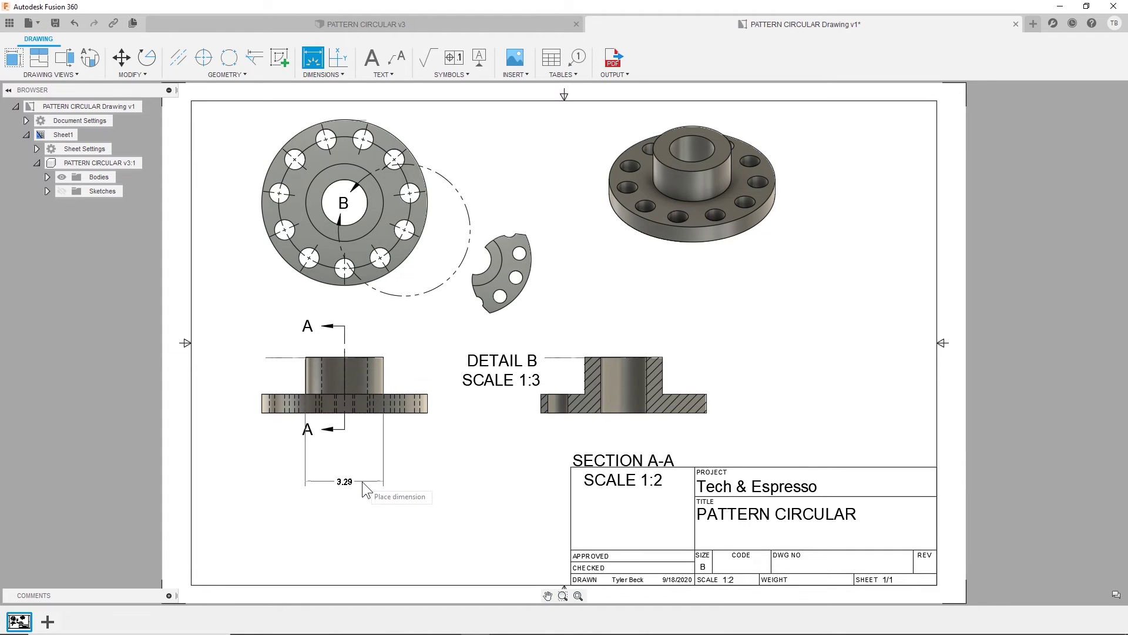
{"action": "left_click", "coordinate": [364, 490]}
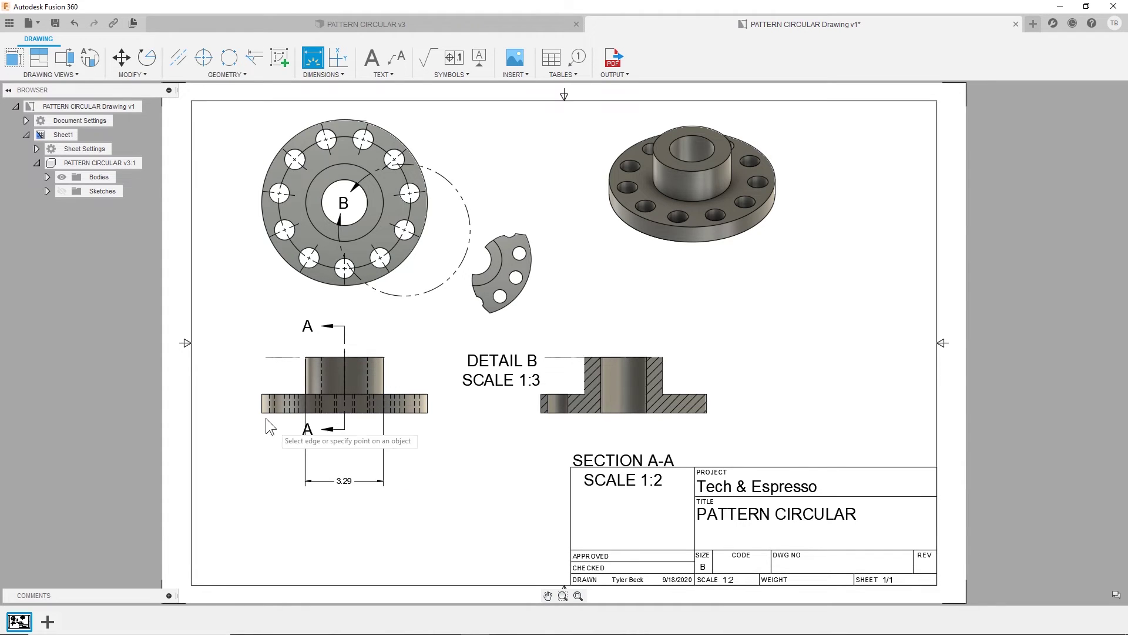
{"action": "left_click", "coordinate": [428, 413]}
{"action": "left_click", "coordinate": [353, 519]}
{"action": "key", "text": "Escape"}
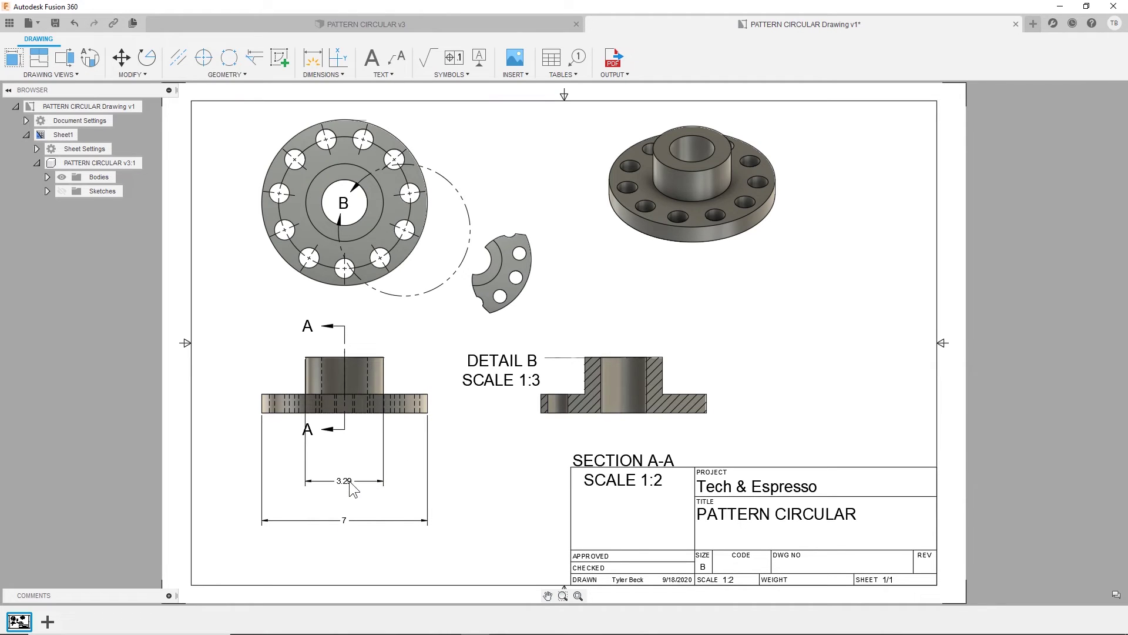
Retype the last digit of the boss dimension's text, keeping its value 3.29.
{"action": "double_click", "coordinate": [347, 481]}
{"action": "key", "text": "Right"}
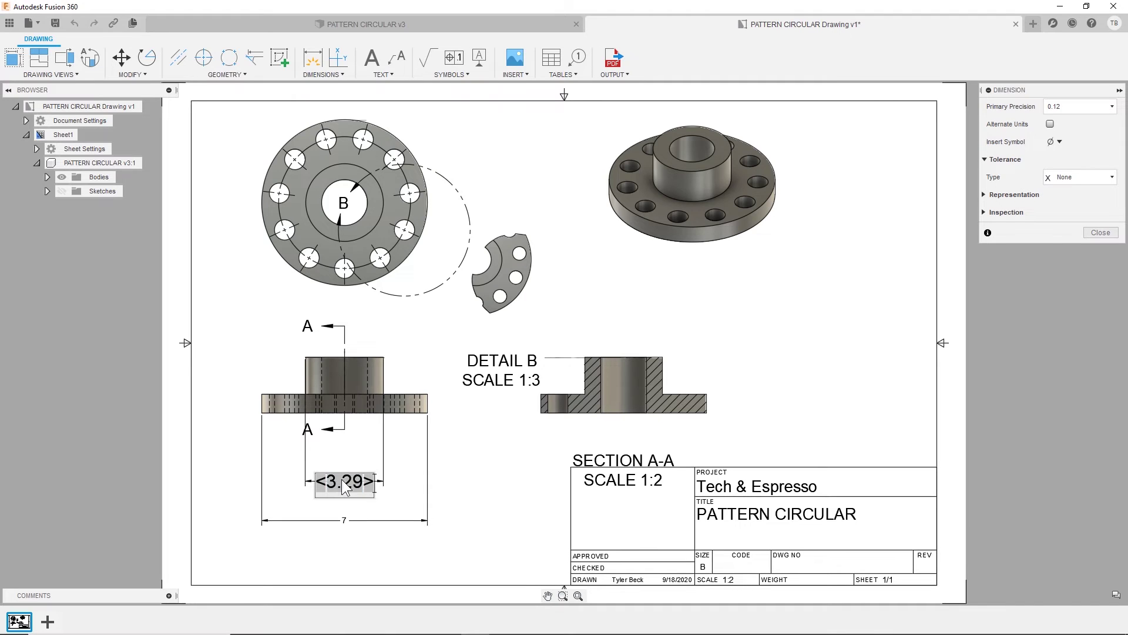
{"action": "key", "text": "BackSpace"}
{"action": "type", "text": "9"}
{"action": "key", "text": "ctrl+a"}
{"action": "left_click", "coordinate": [1095, 230]}
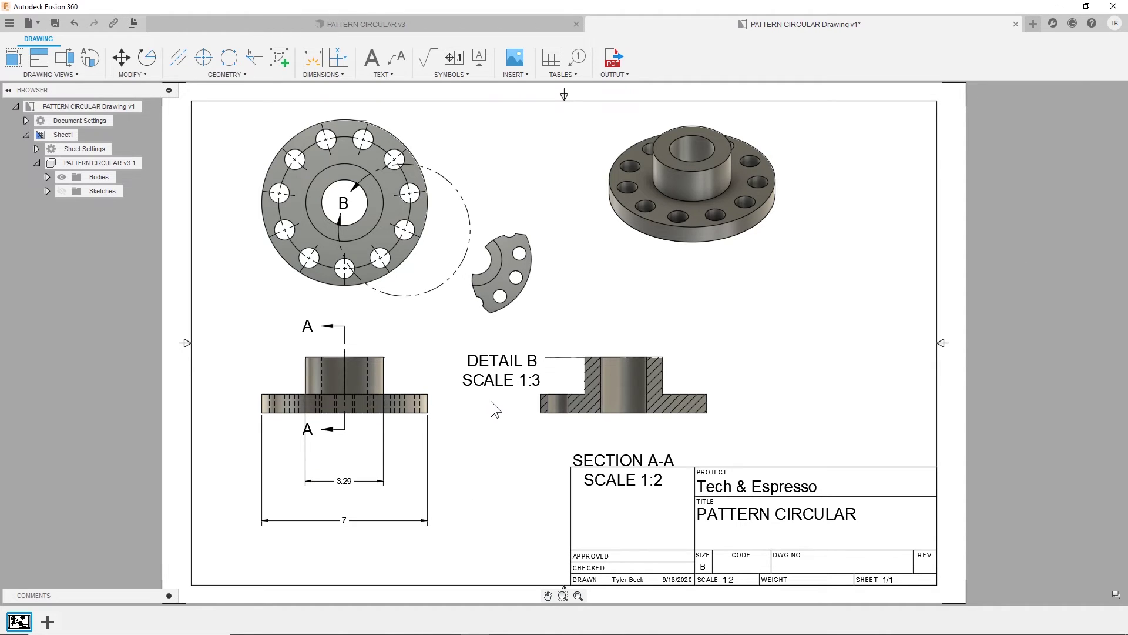
Add a NOTES text heading in a box near the sheet's top-right corner.
{"action": "left_click", "coordinate": [372, 57]}
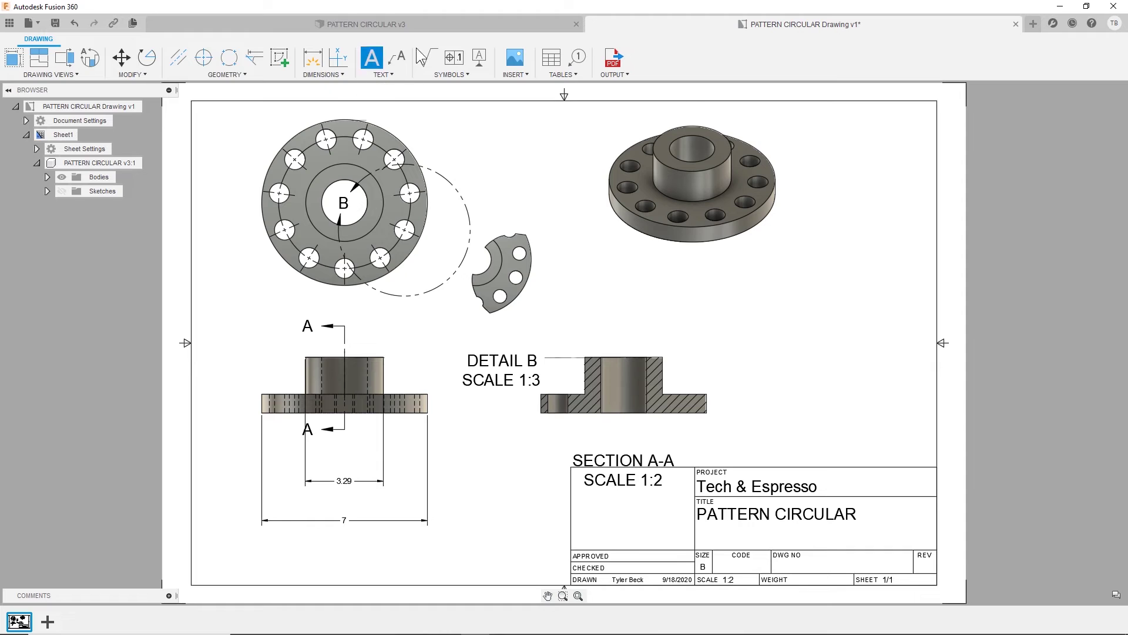
{"action": "left_click", "coordinate": [809, 118]}
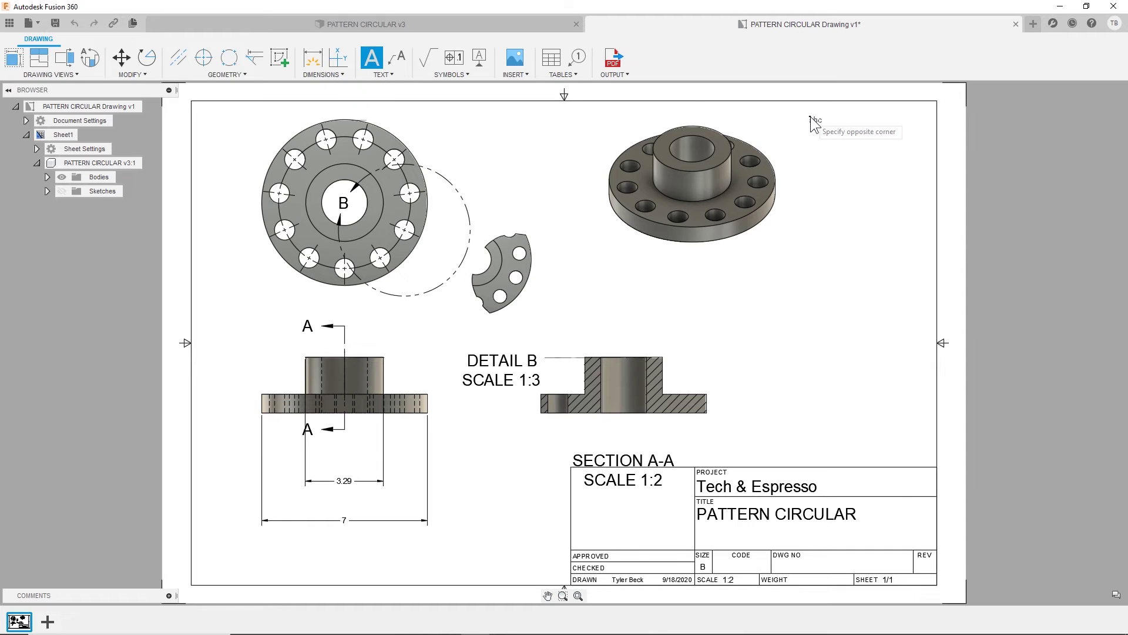
{"action": "left_click", "coordinate": [923, 160]}
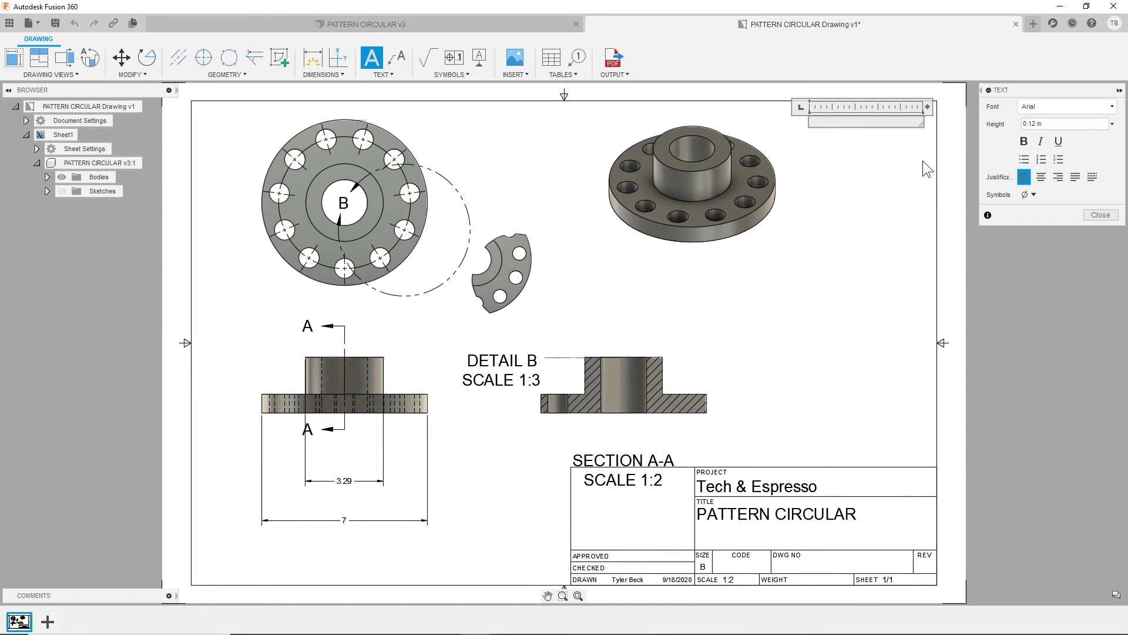
{"action": "type", "text": "NOTES"}
{"action": "key", "text": "Return"}
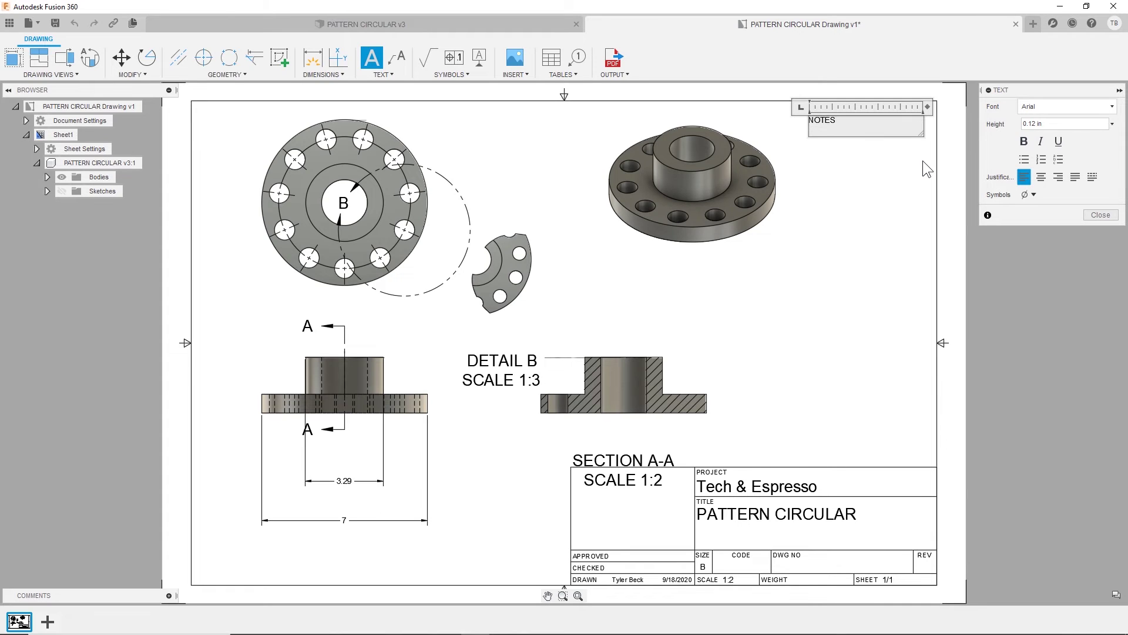
{"action": "left_click", "coordinate": [1100, 215]}
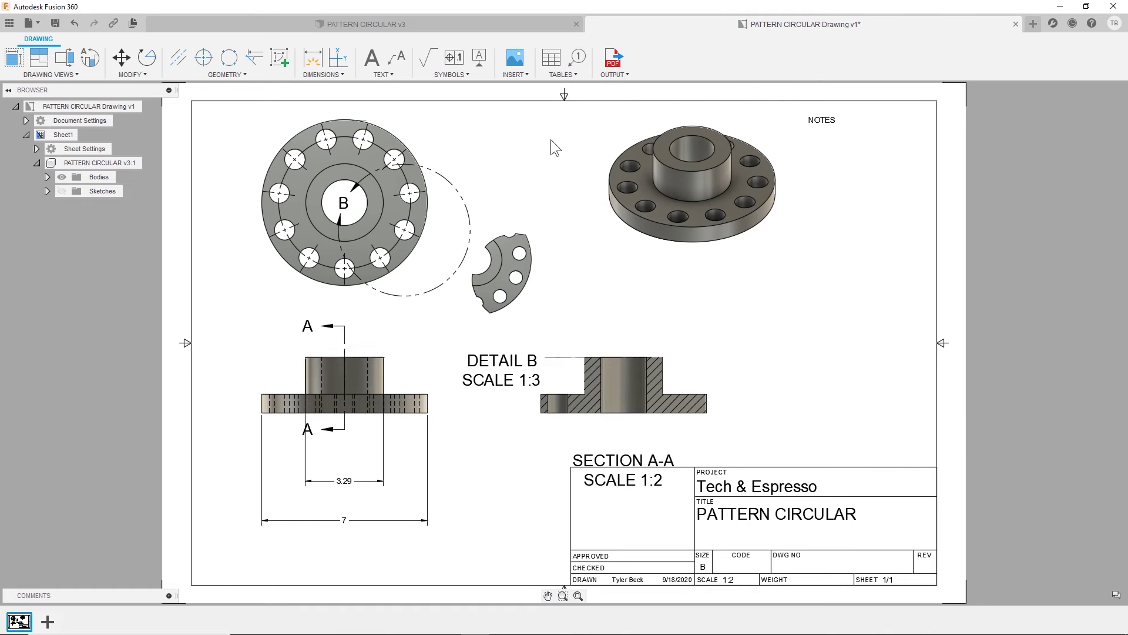
{"action": "double_click", "coordinate": [798, 517]}
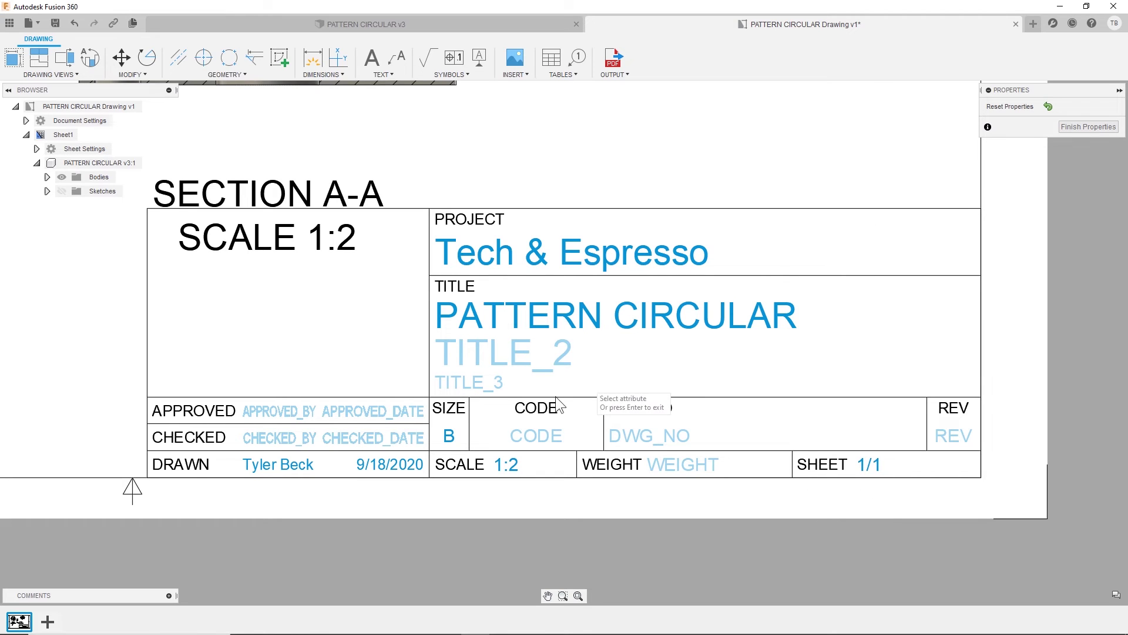
{"action": "left_click", "coordinate": [546, 357]}
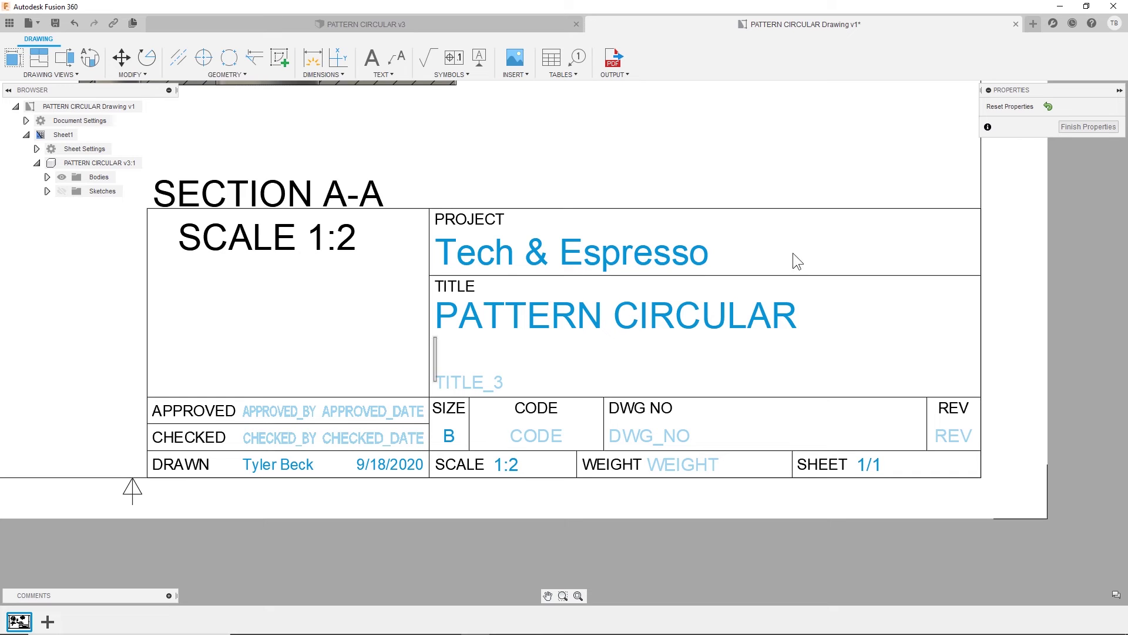
{"action": "left_click", "coordinate": [1084, 127]}
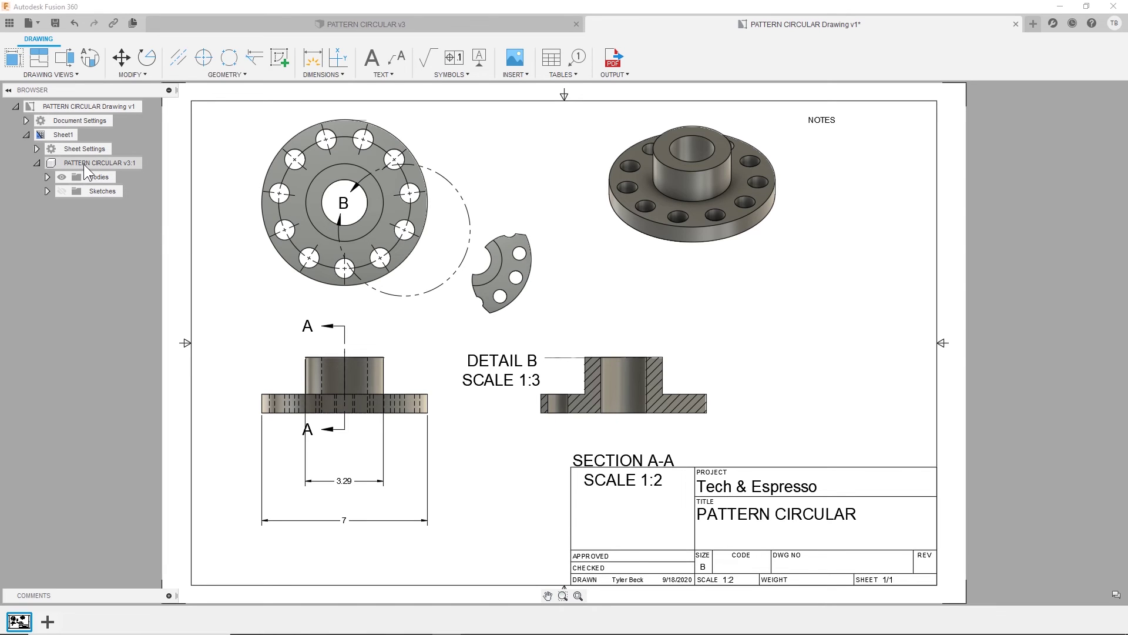
Add a blank Sheet2 to the drawing and go back to Sheet1.
{"action": "mouse_move", "coordinate": [23, 621]}
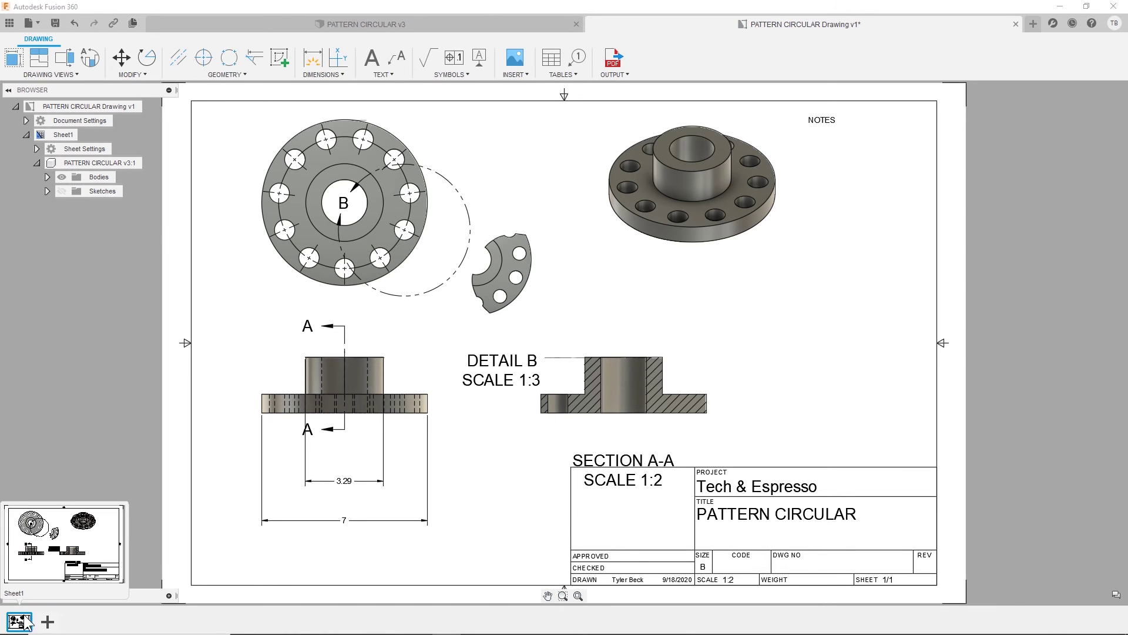
{"action": "left_click", "coordinate": [47, 622]}
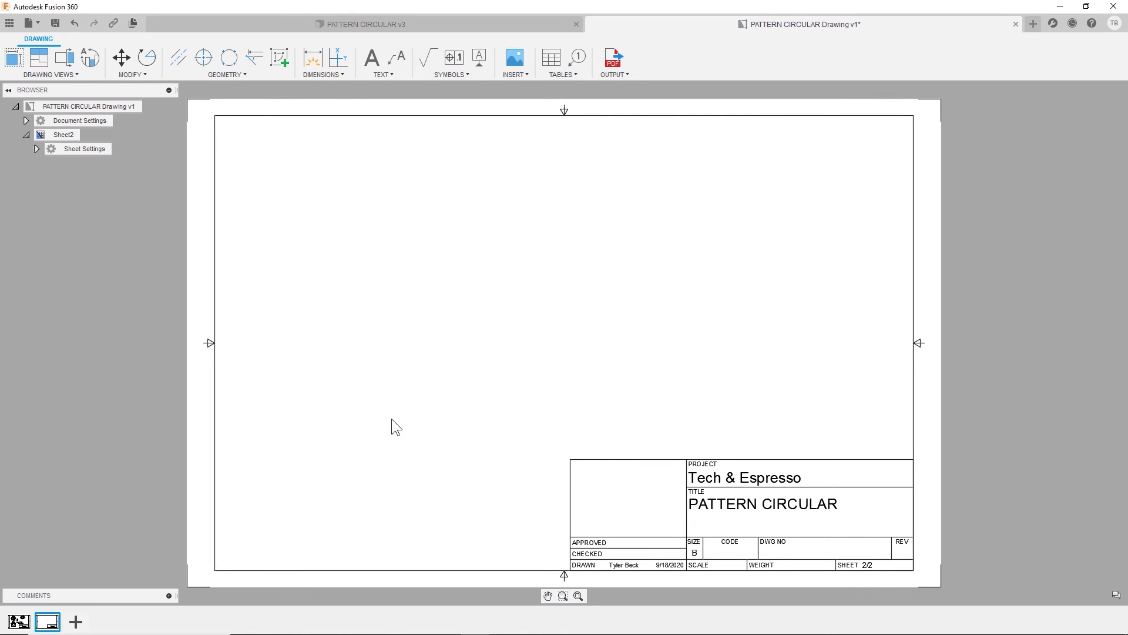
{"action": "left_click", "coordinate": [19, 621]}
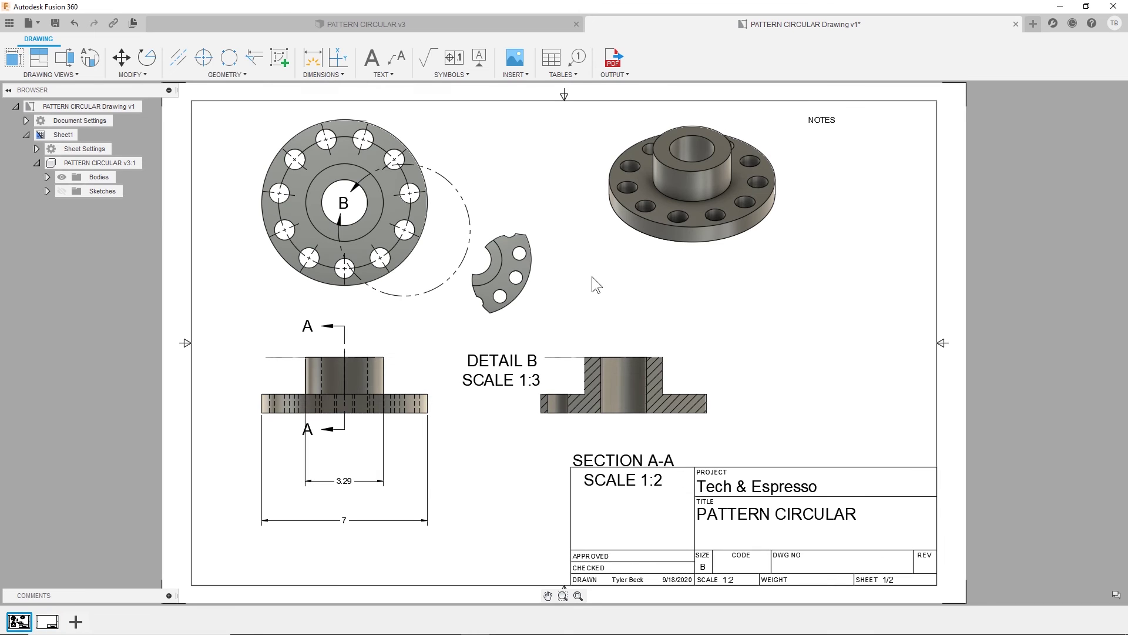
In the model, sketch a centre circle on the hub's top face around its hole.
{"action": "left_click", "coordinate": [401, 20]}
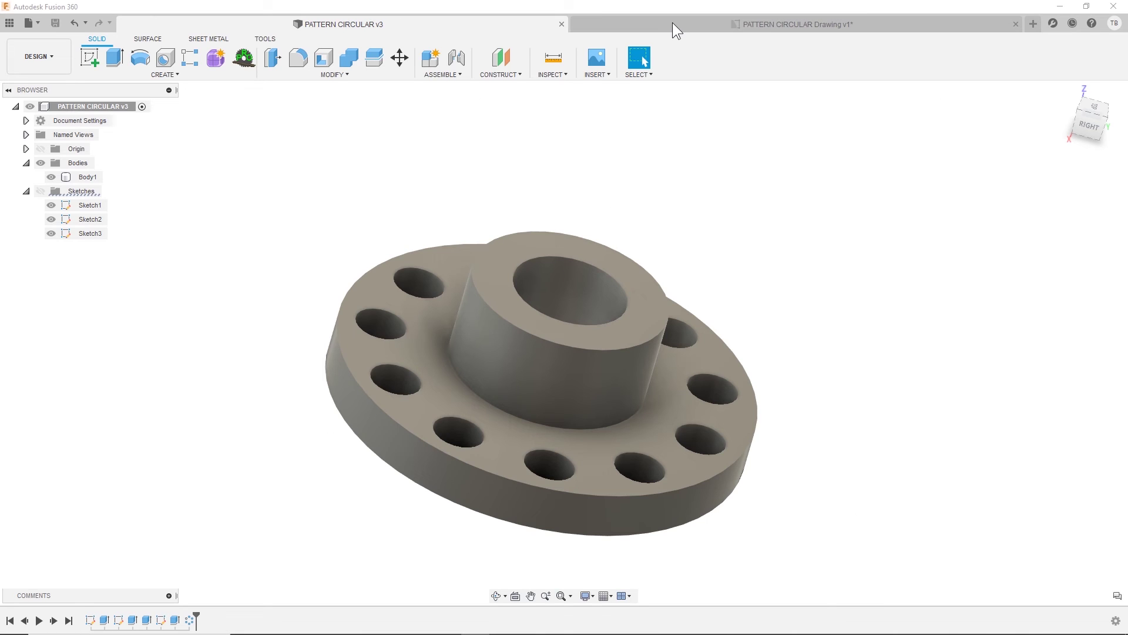
{"action": "left_click", "coordinate": [640, 311]}
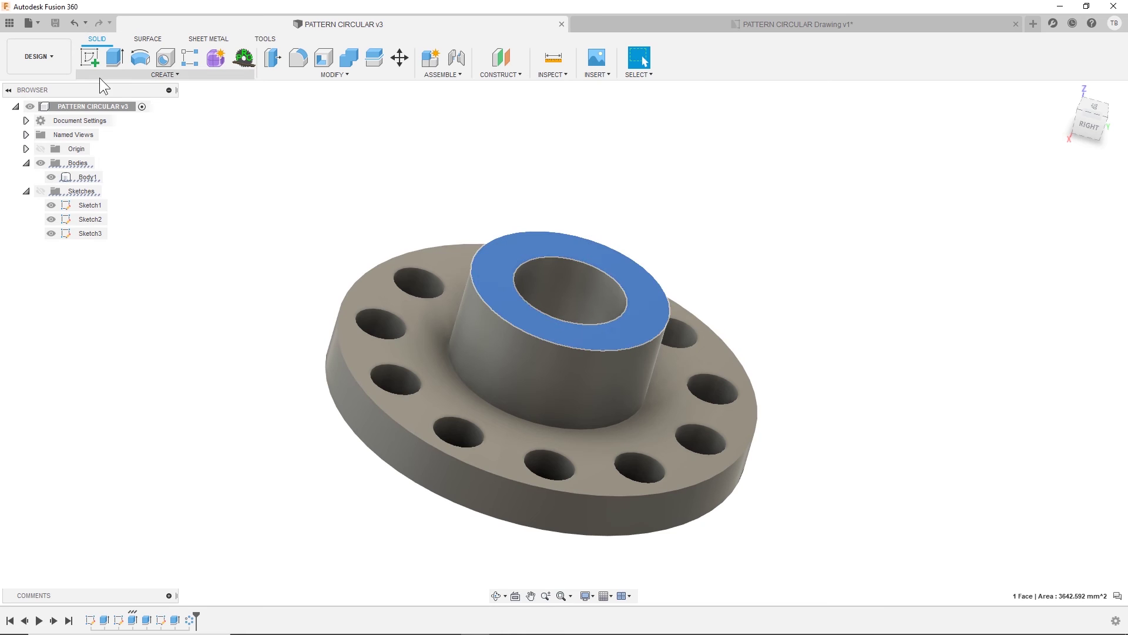
{"action": "left_click", "coordinate": [41, 191]}
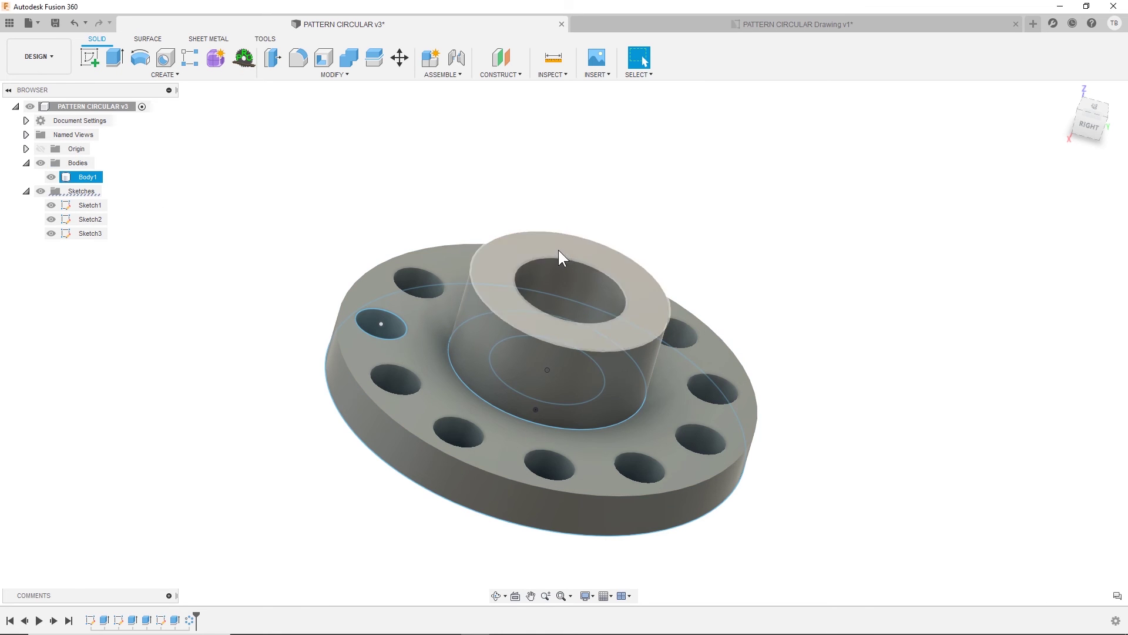
{"action": "left_click", "coordinate": [75, 231]}
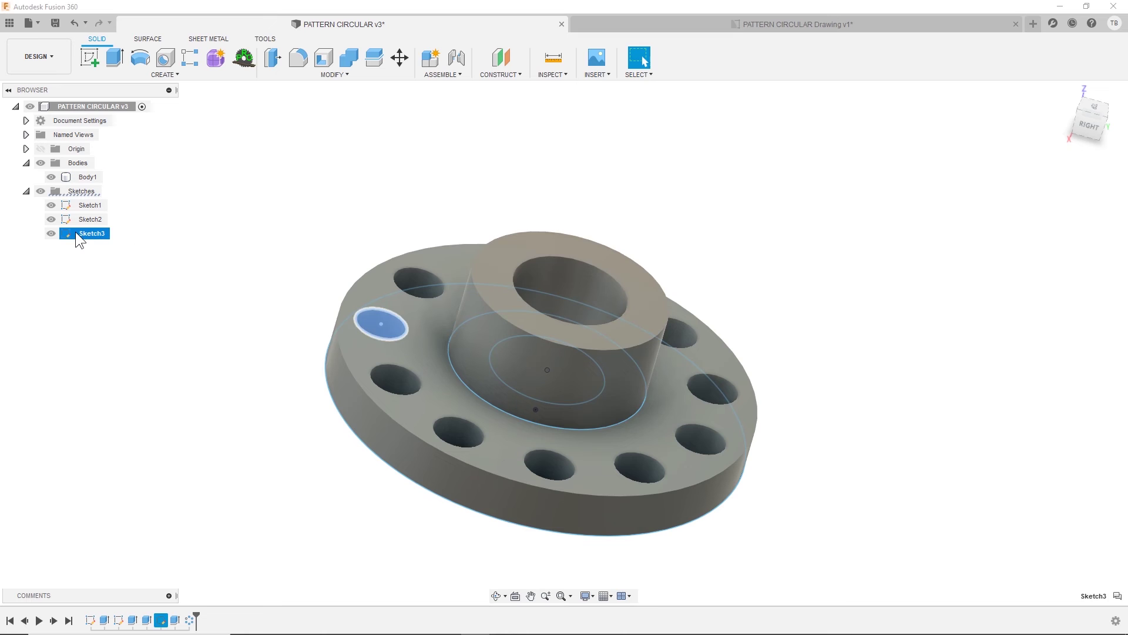
{"action": "left_click", "coordinate": [573, 244]}
{"action": "left_click", "coordinate": [96, 55]}
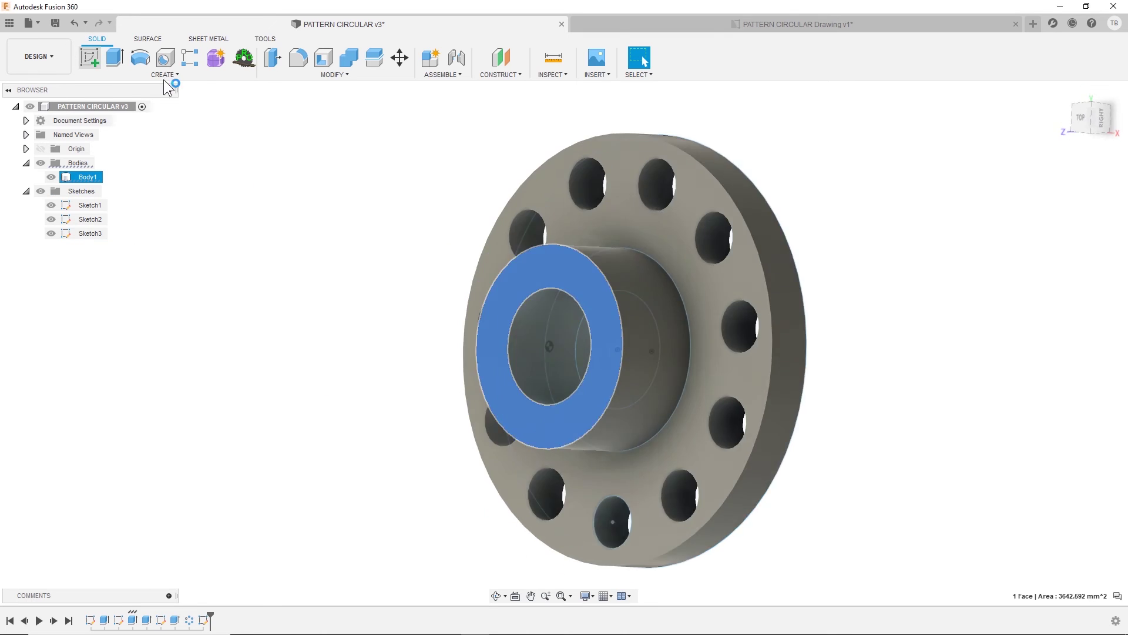
{"action": "left_click", "coordinate": [142, 58]}
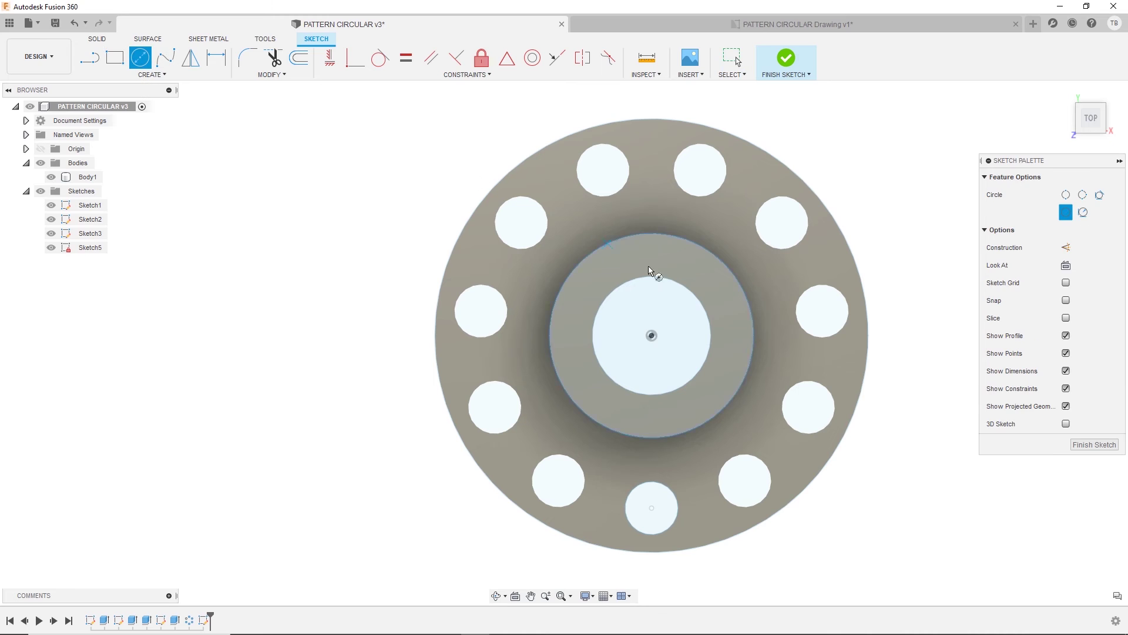
{"action": "left_click", "coordinate": [651, 335]}
{"action": "left_click", "coordinate": [659, 260]}
{"action": "key", "text": "Escape"}
Extrude the ring profile 30 mm with Join and save a new model version.
{"action": "left_click", "coordinate": [661, 270]}
{"action": "key", "text": "e"}
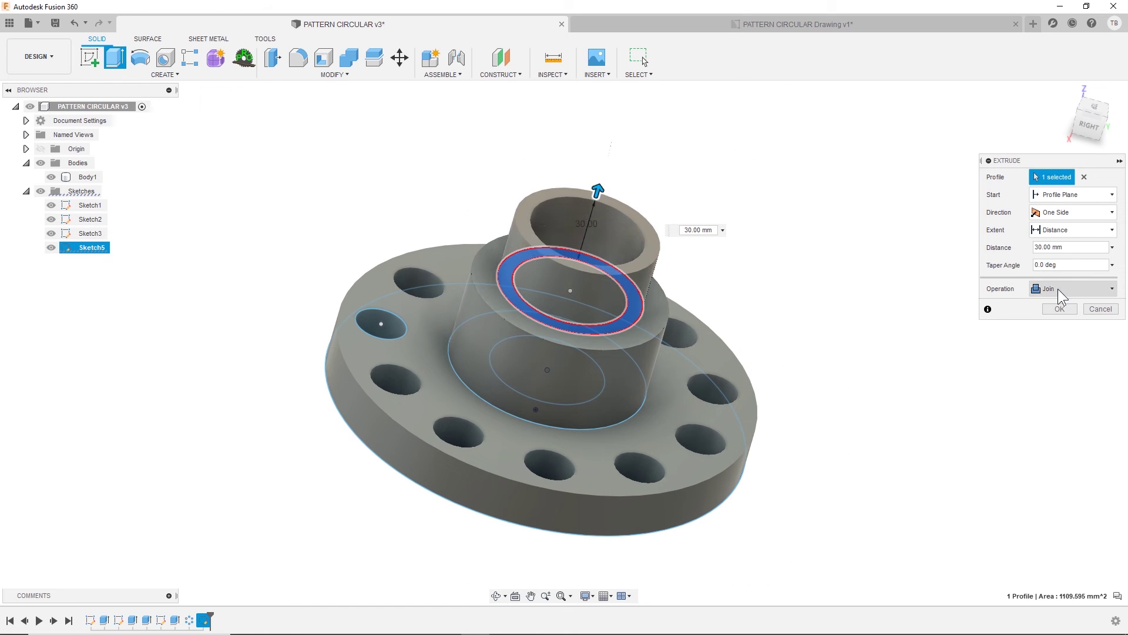
{"action": "left_click", "coordinate": [1060, 309]}
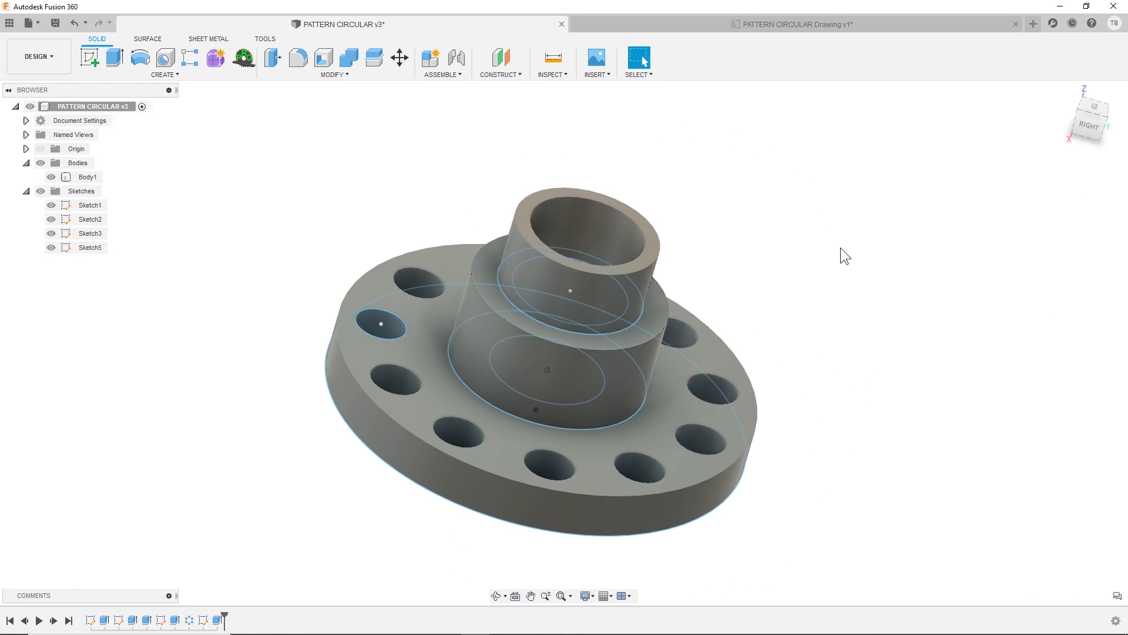
{"action": "middle_click_drag", "start_coordinate": [902, 281], "coordinate": [825, 283], "text": "shift"}
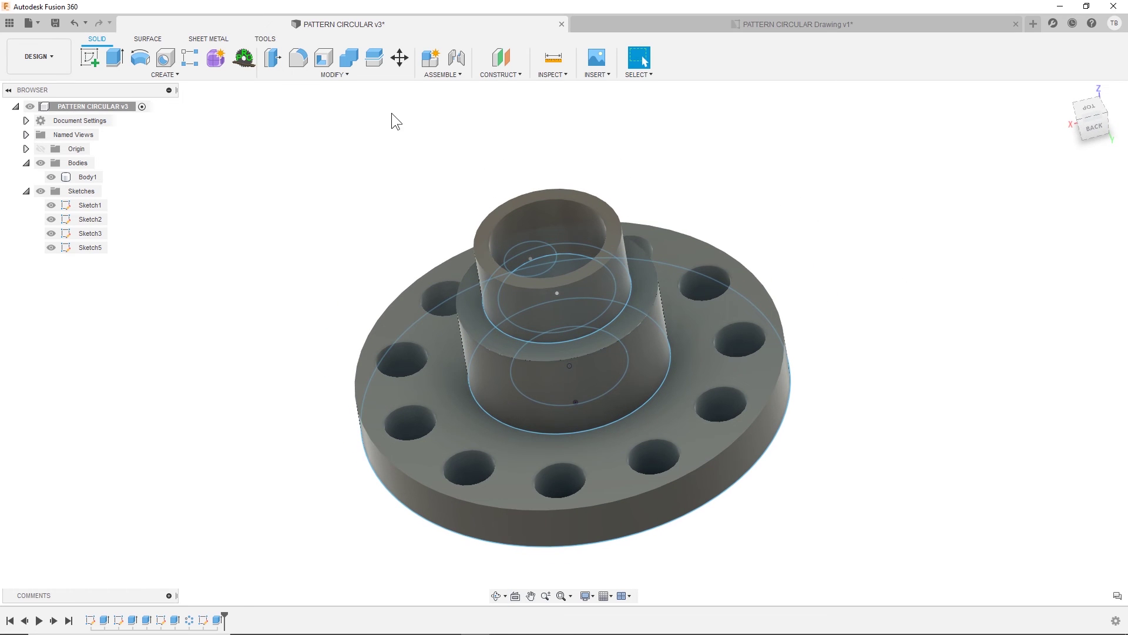
{"action": "left_click", "coordinate": [56, 22]}
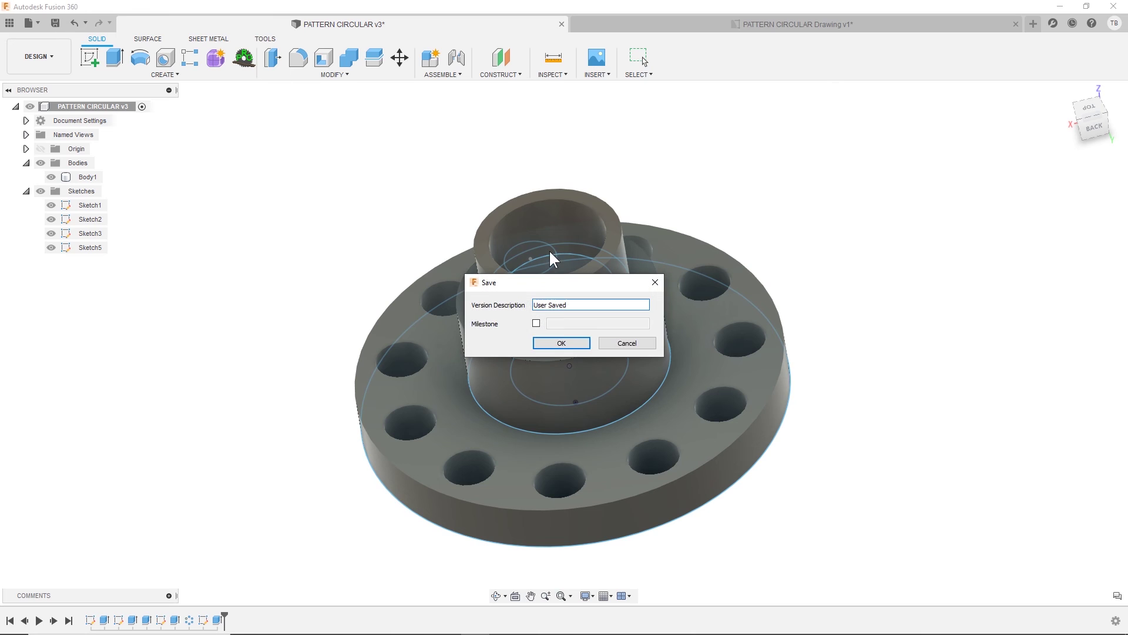
{"action": "left_click", "coordinate": [579, 347]}
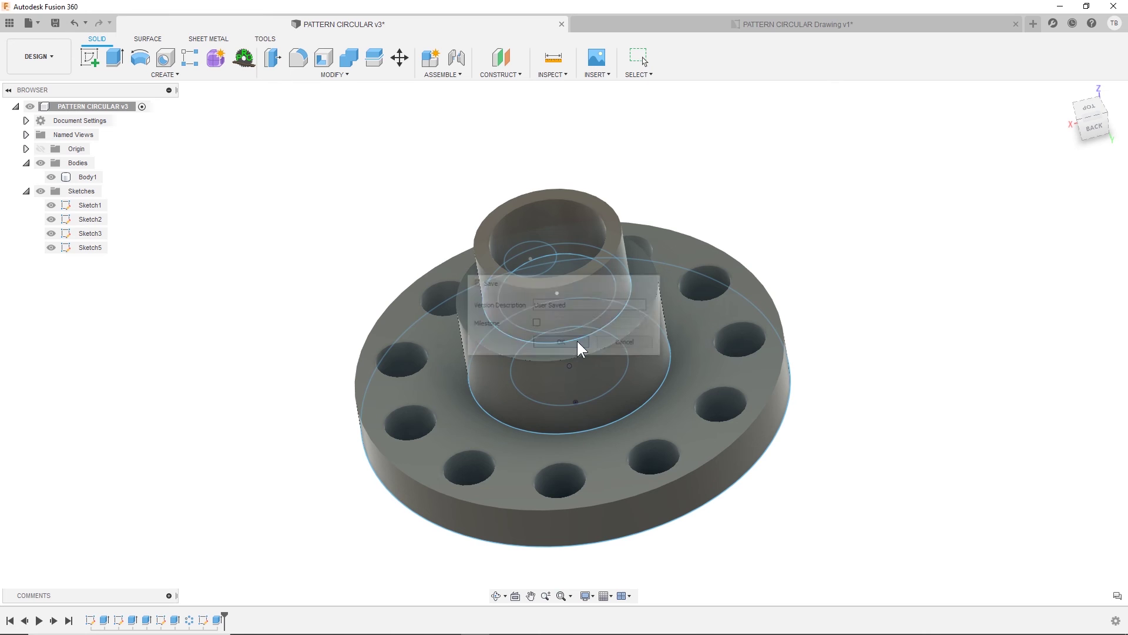
Return to the drawing and update its out-of-date views to model version 4.
{"action": "left_click", "coordinate": [765, 23]}
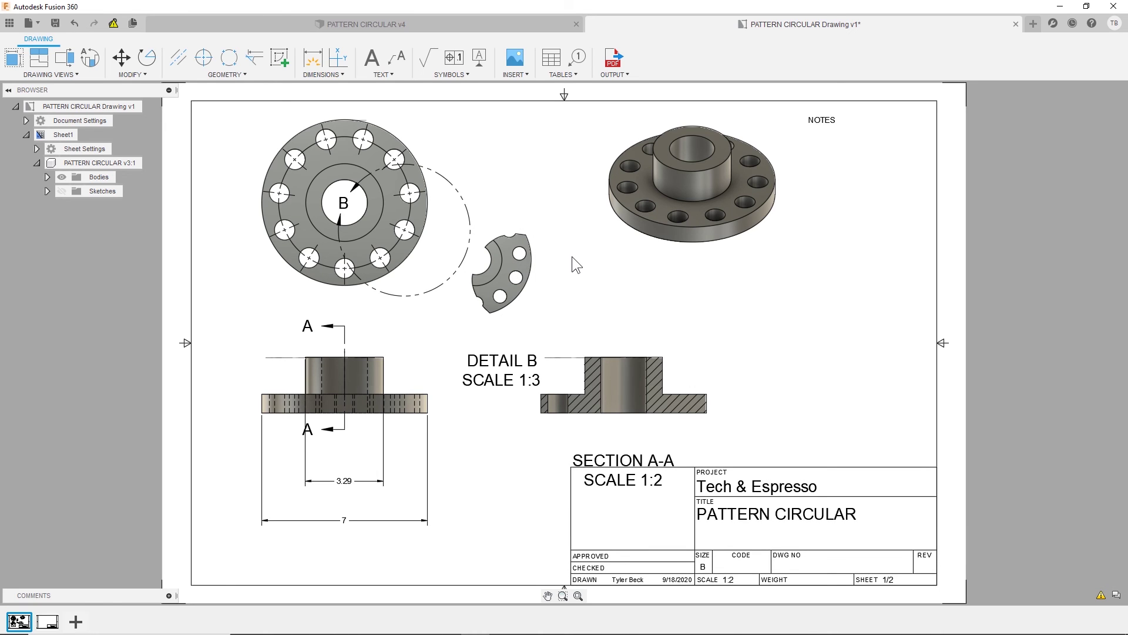
{"action": "left_click", "coordinate": [114, 24]}
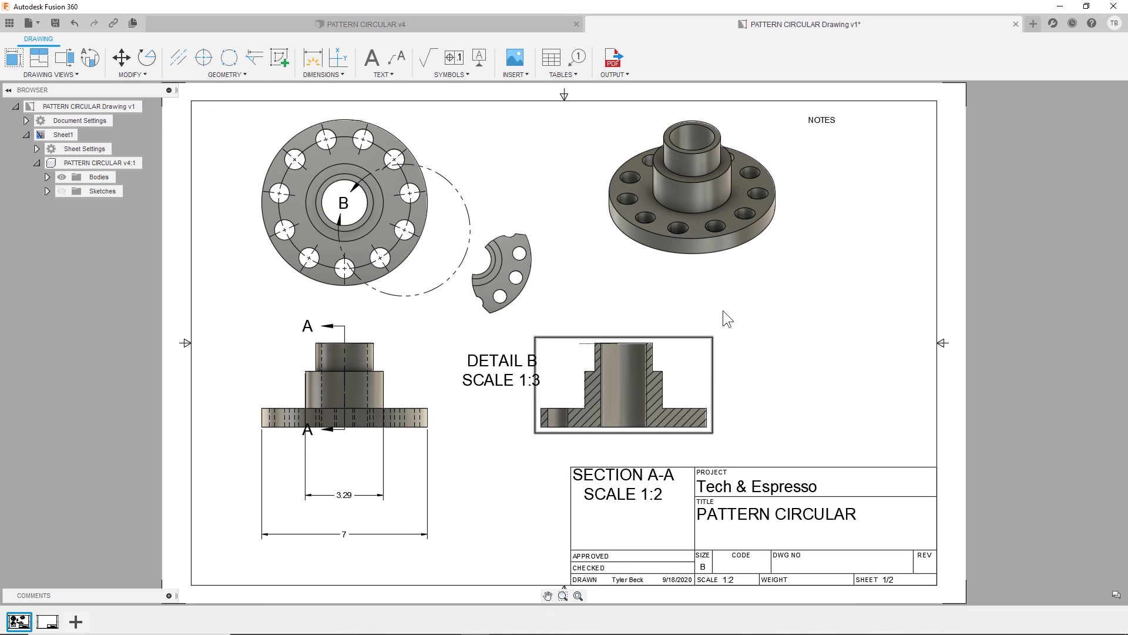
Output all sheets to PDF, saved as PATTERN CIRCULAR Drawing v1.pdf on the Desktop.
{"action": "left_click", "coordinate": [612, 76]}
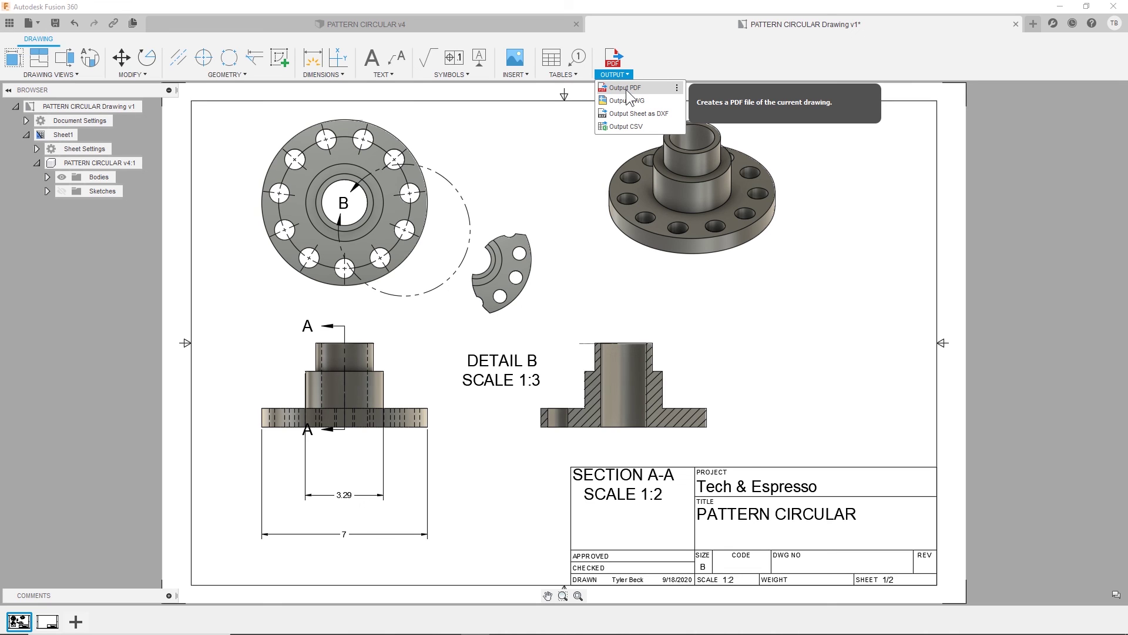
{"action": "left_click", "coordinate": [626, 89]}
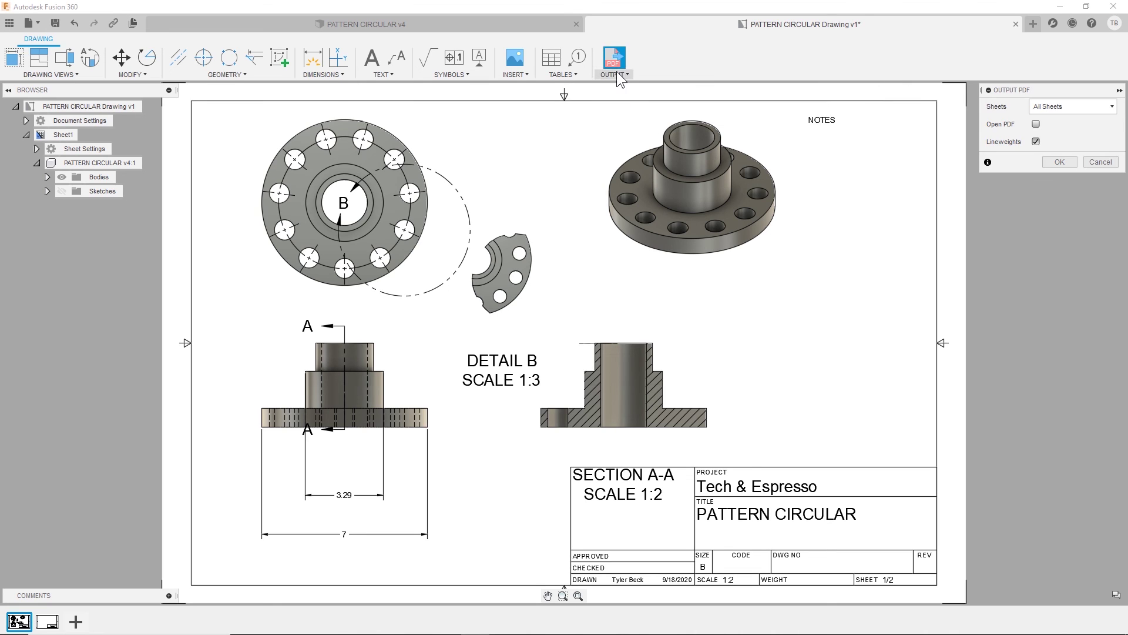
{"action": "left_click", "coordinate": [1047, 107]}
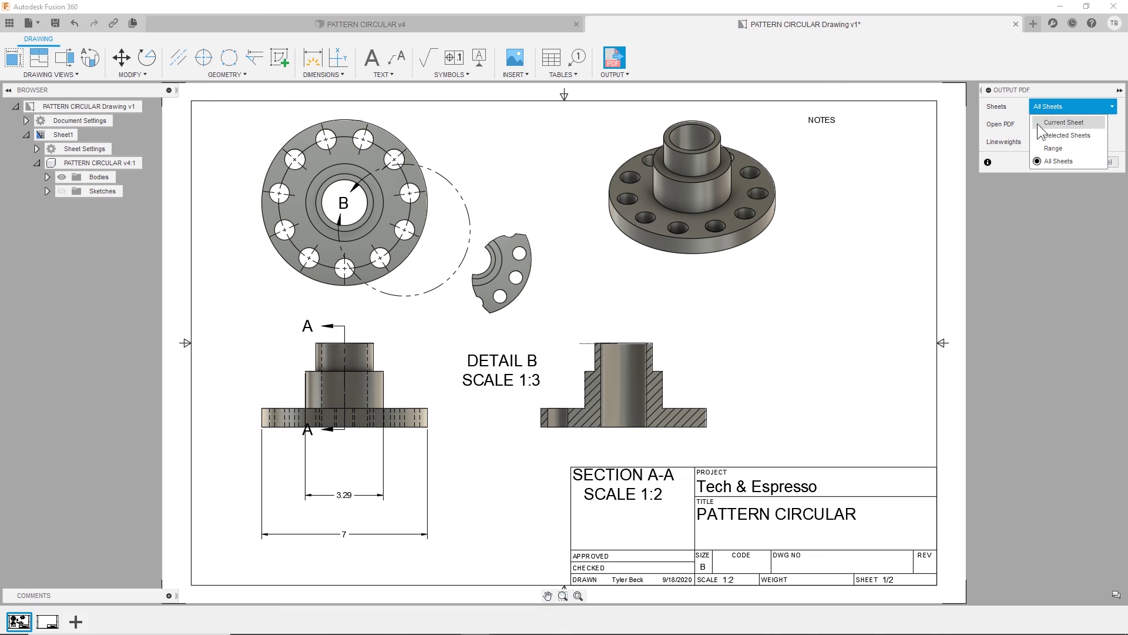
{"action": "left_click", "coordinate": [1036, 124]}
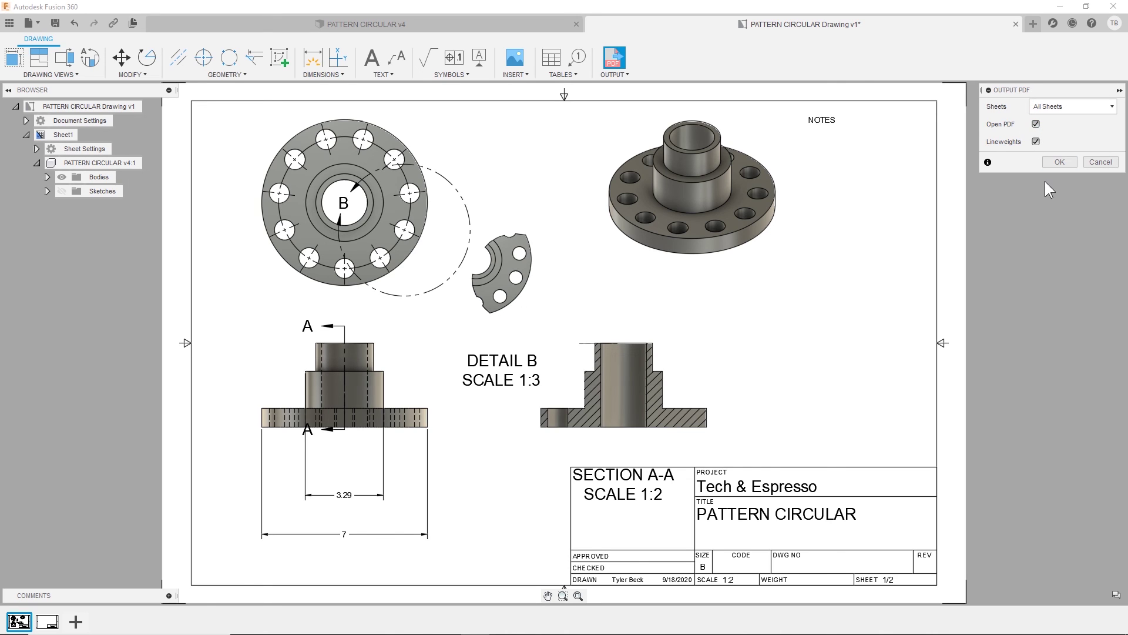
{"action": "left_click", "coordinate": [1060, 162]}
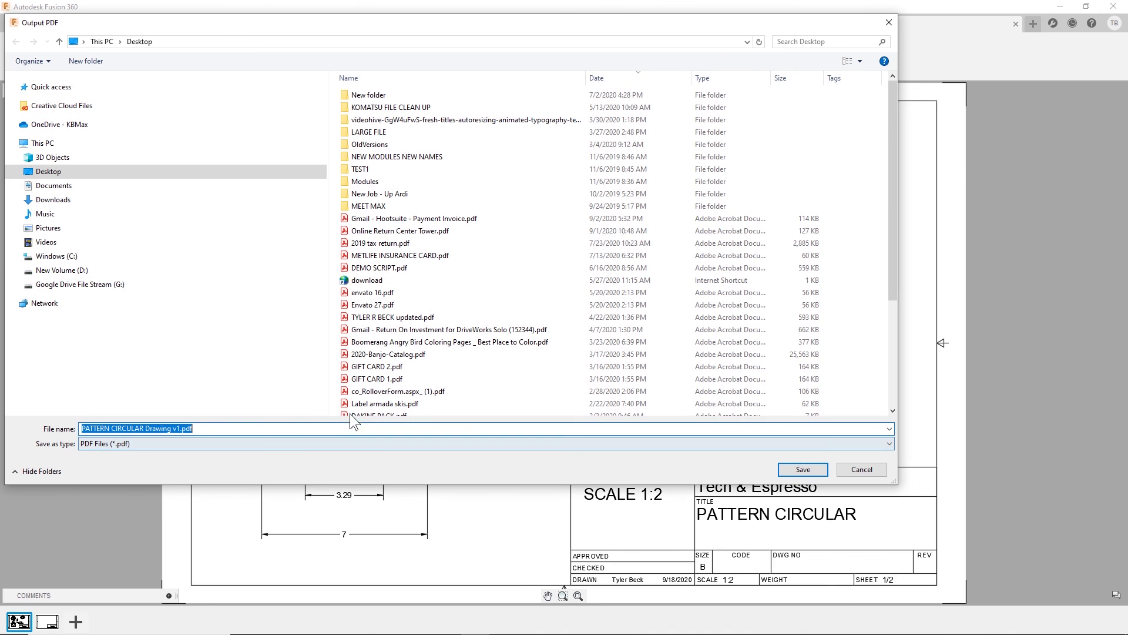
{"action": "left_click", "coordinate": [780, 473]}
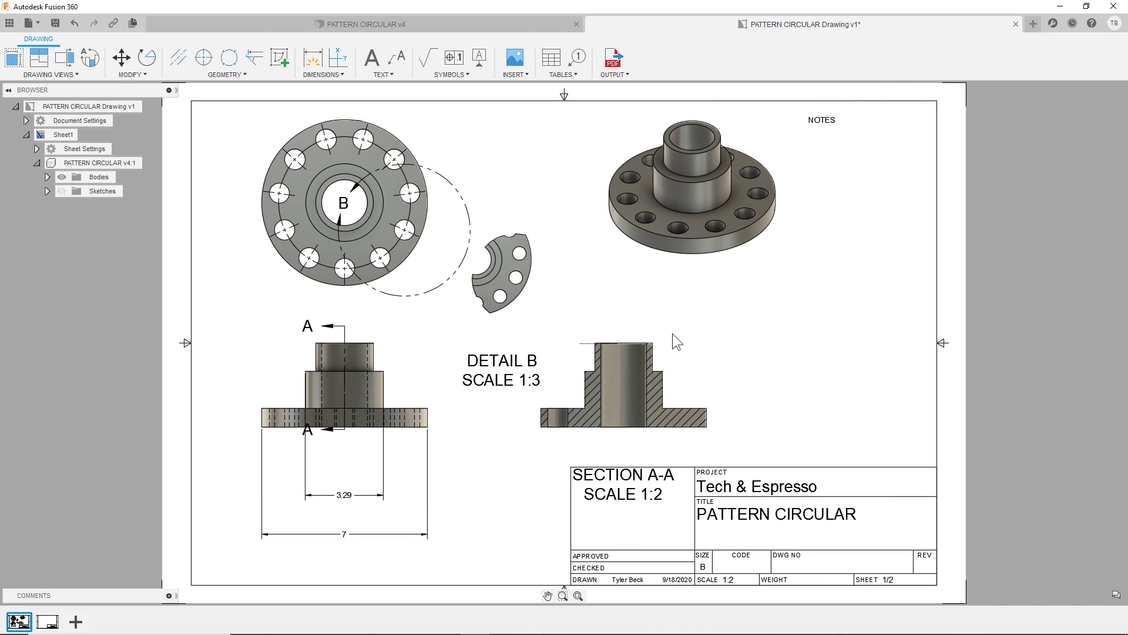